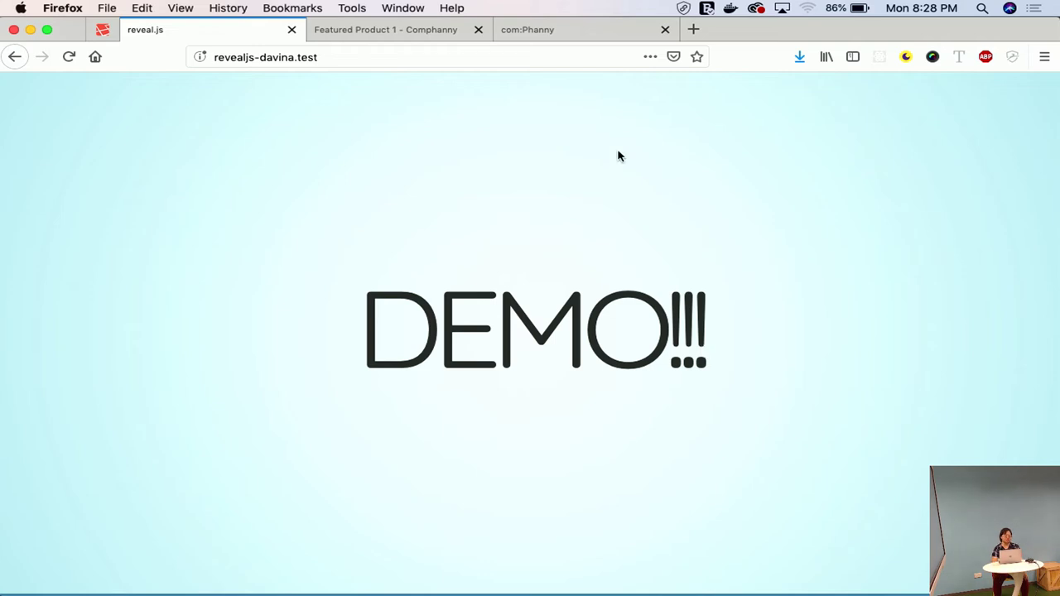
Step: Switch to the Featured Product 1 entry, close its live preview and review the entry's fields
left_click(359, 32)
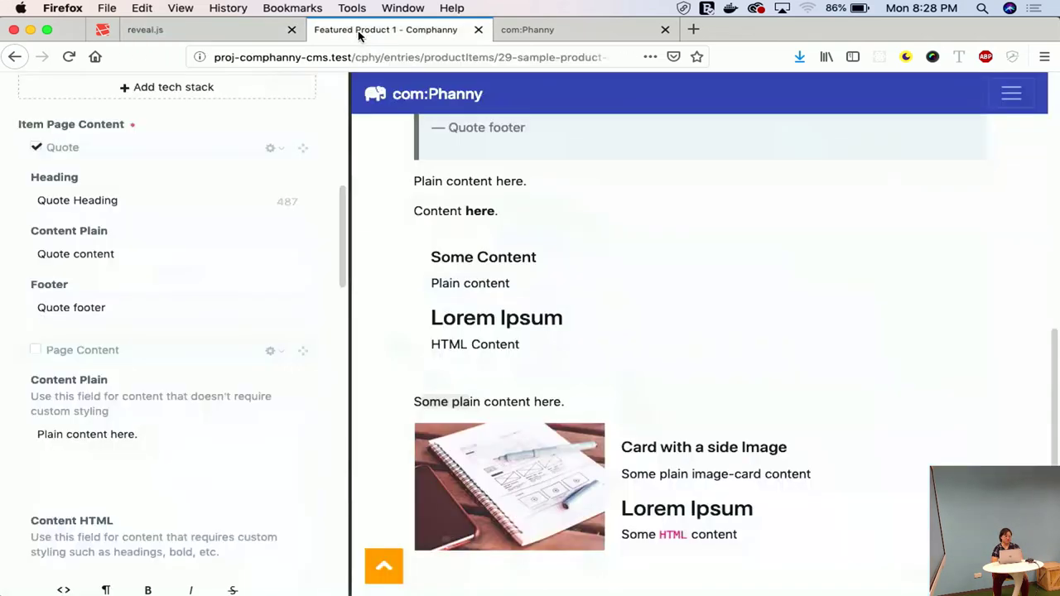
scroll(80, 307, "up", 10)
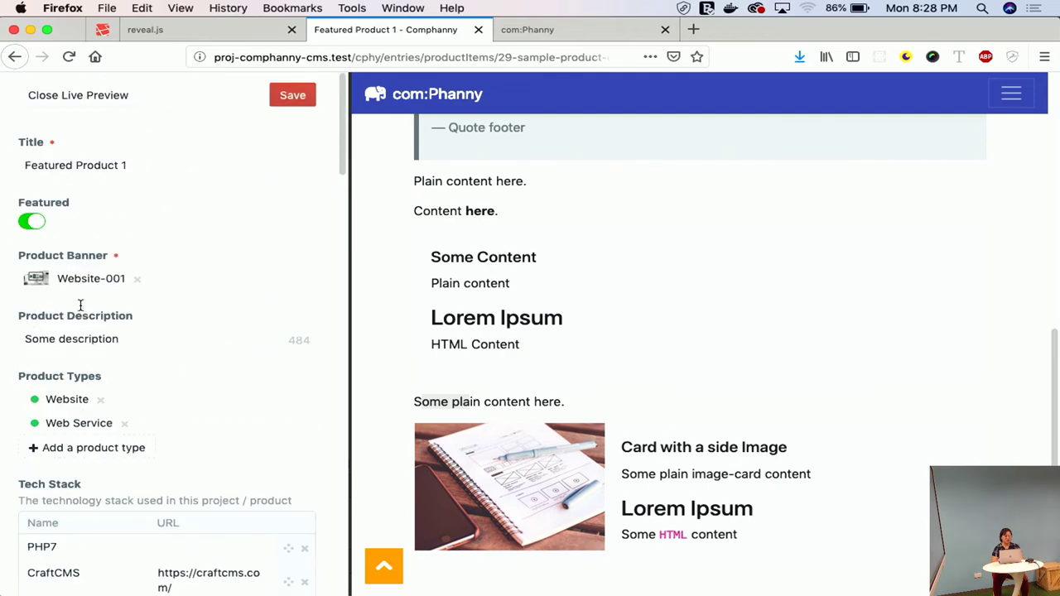
left_click(15, 57)
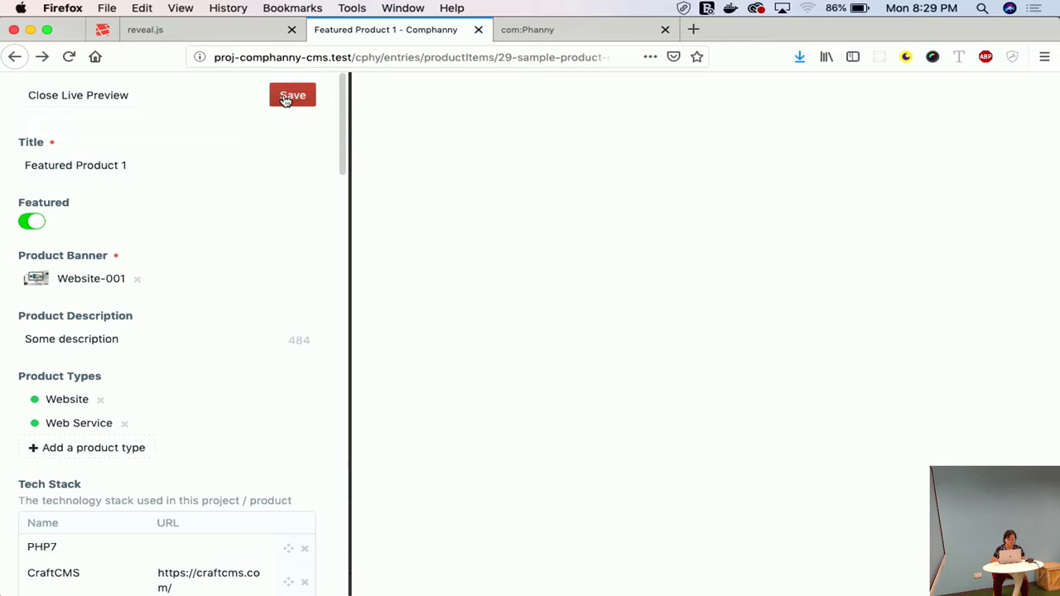
left_click(120, 97)
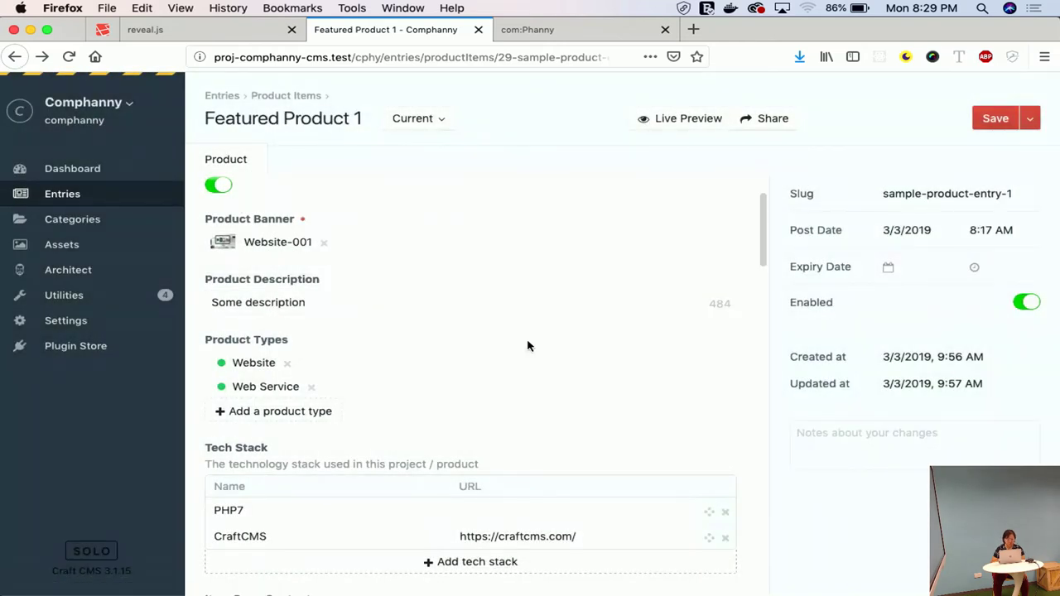
scroll(497, 339, "down", 2)
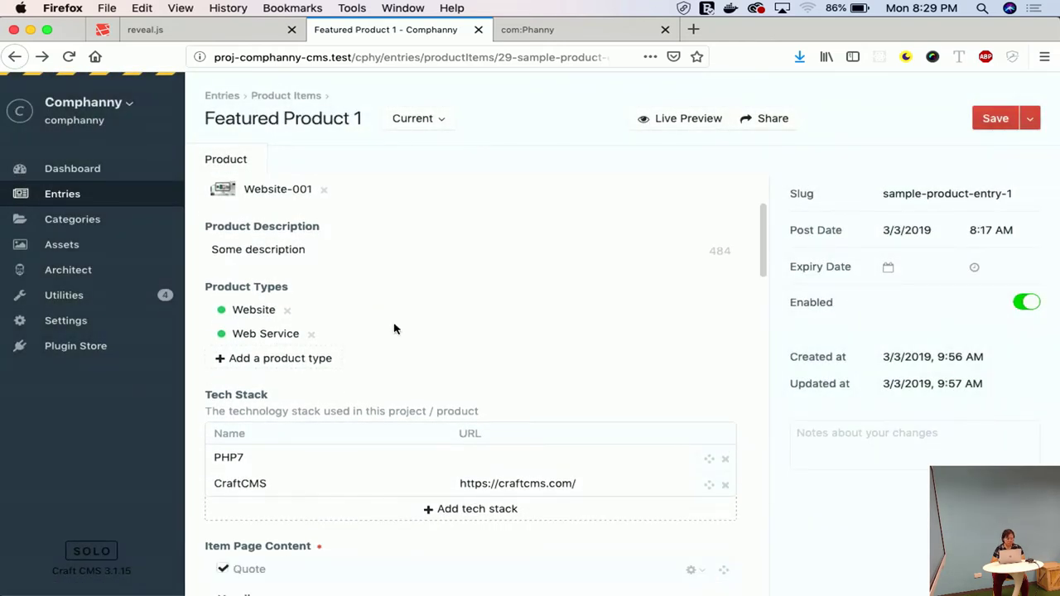
Step: Leave the entry without saving and examine the site's list of sections in the settings
left_click(97, 332)
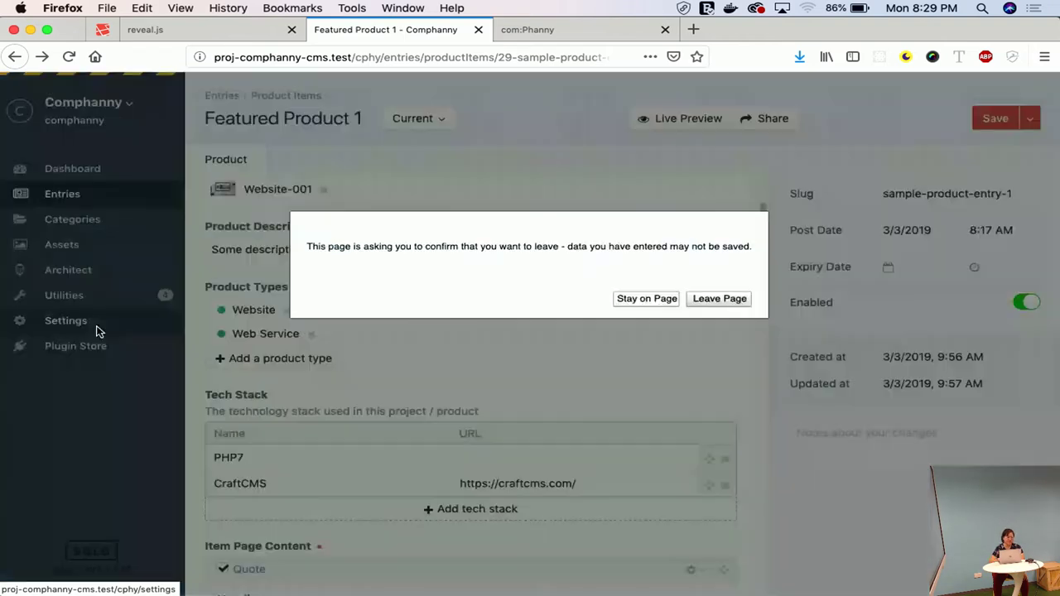
left_click(719, 300)
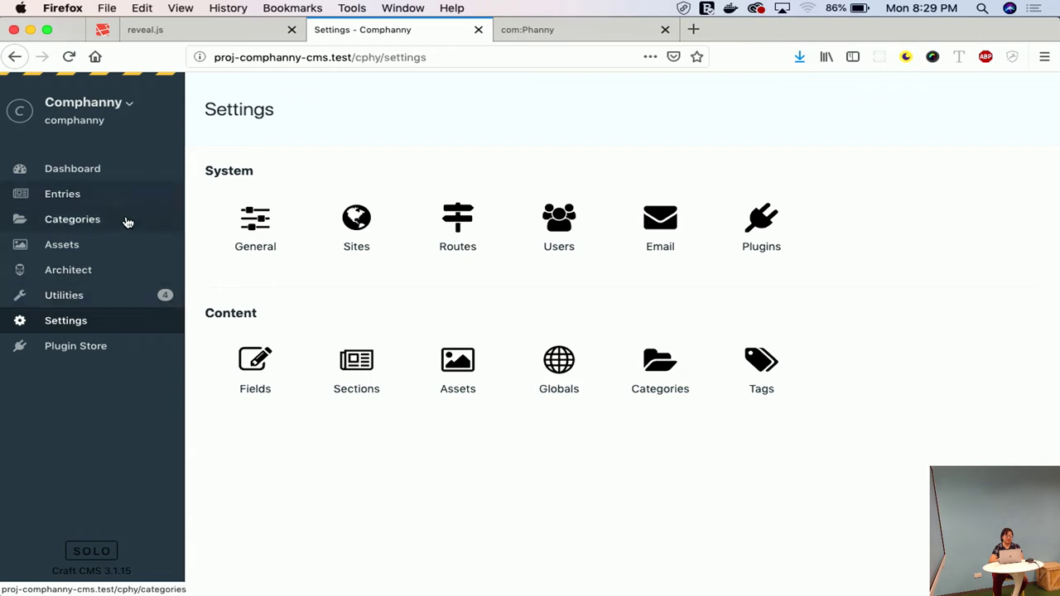
left_click(355, 369)
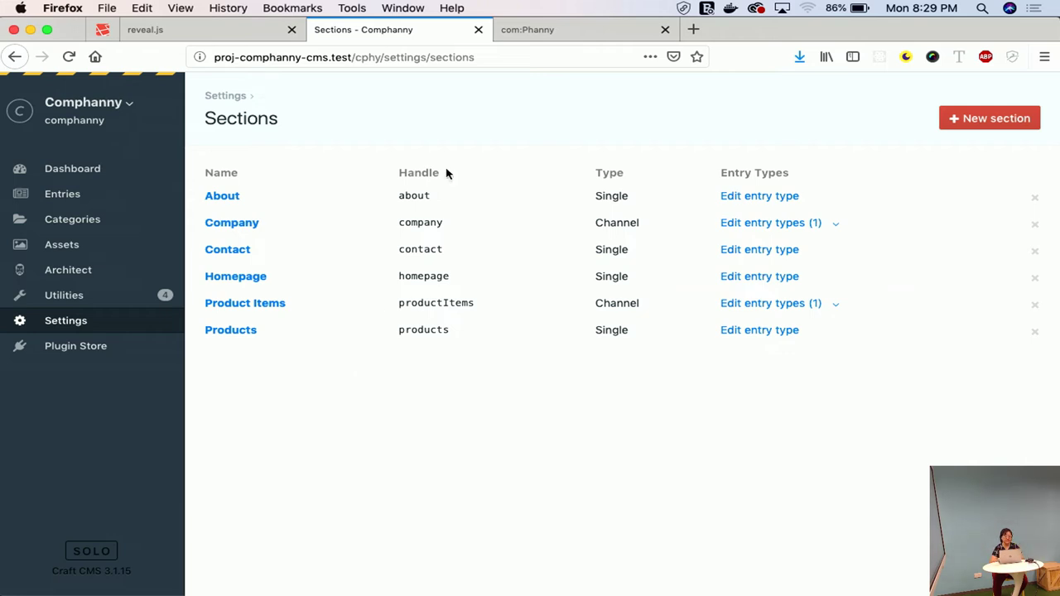
left_click(518, 29)
left_click(410, 32)
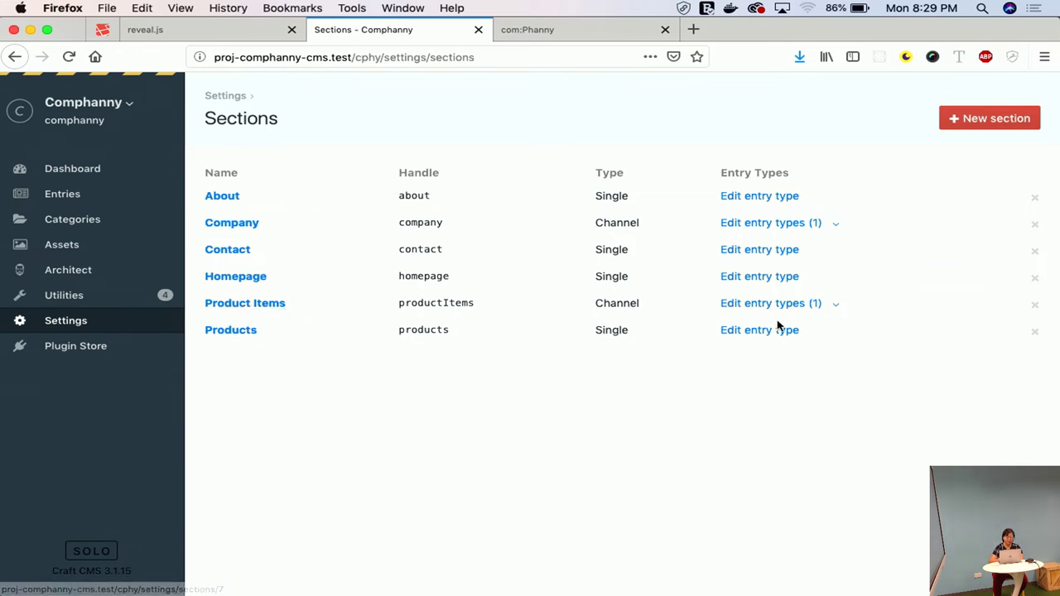
Step: Examine the Product Items section's entry URI format and template, comparing them with the sample product page's address
left_click(279, 305)
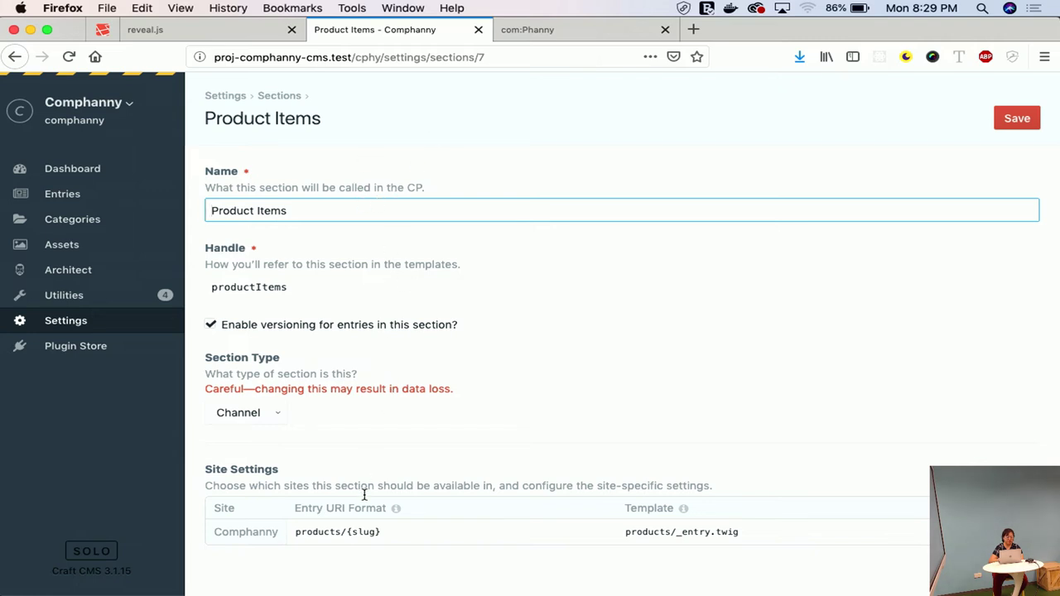
left_click(260, 526)
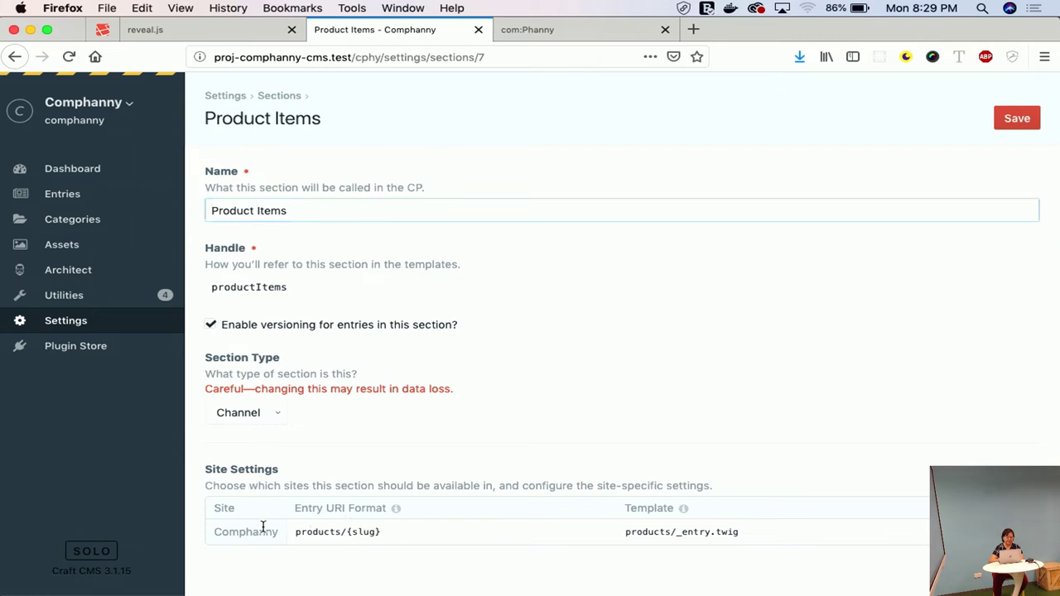
left_click(547, 27)
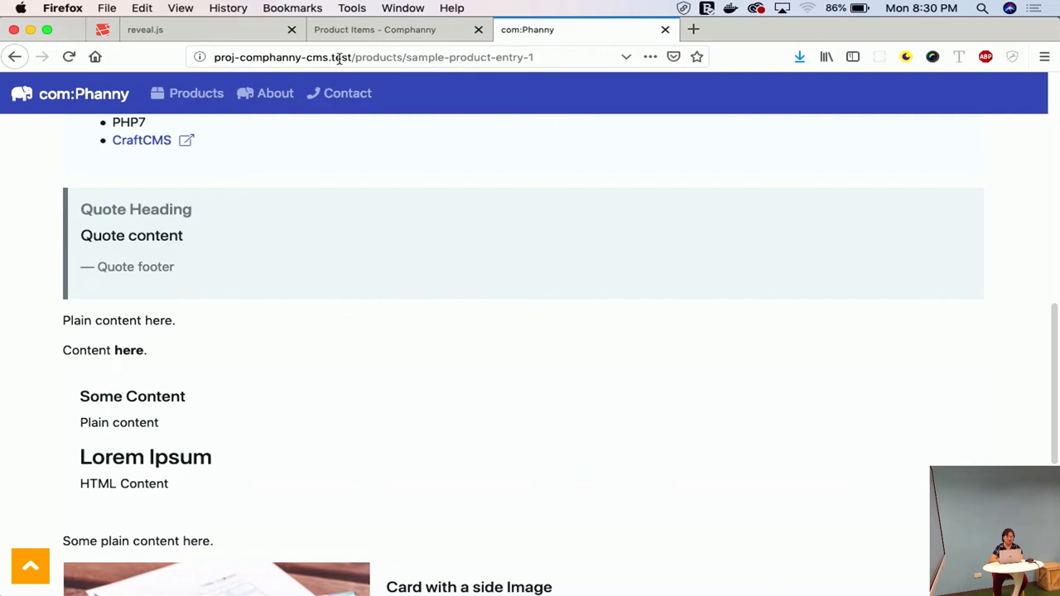
left_click(436, 29)
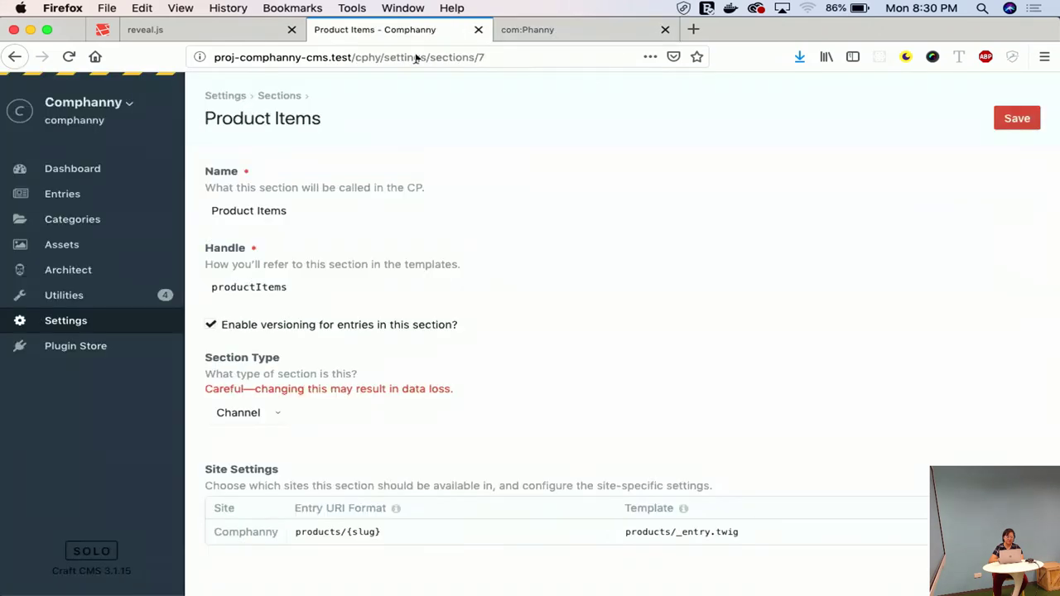
Step: Go back to the settings overview and view the list of all fields
left_click(13, 57)
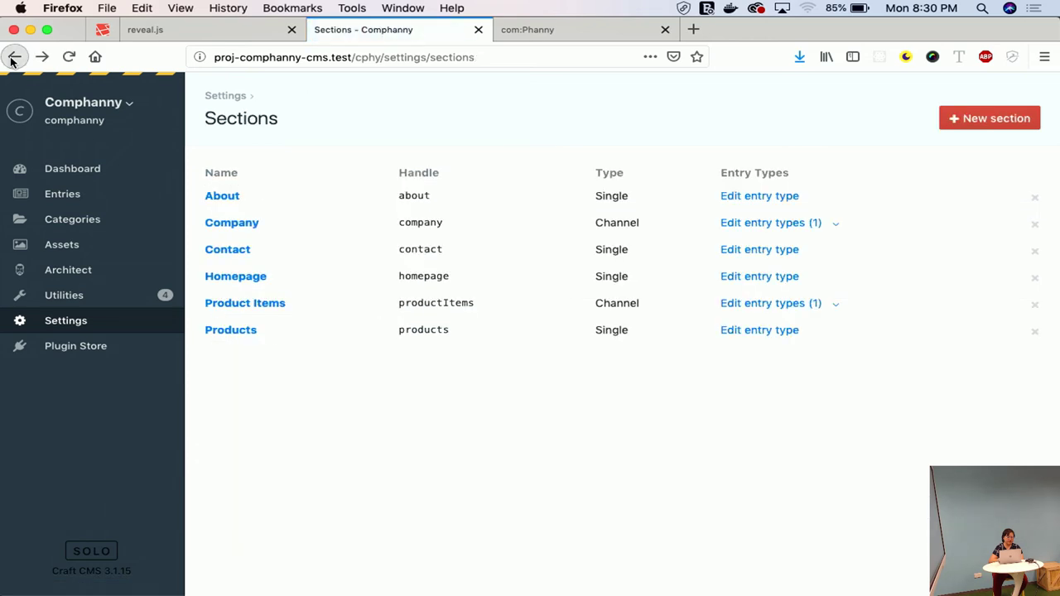
left_click(13, 58)
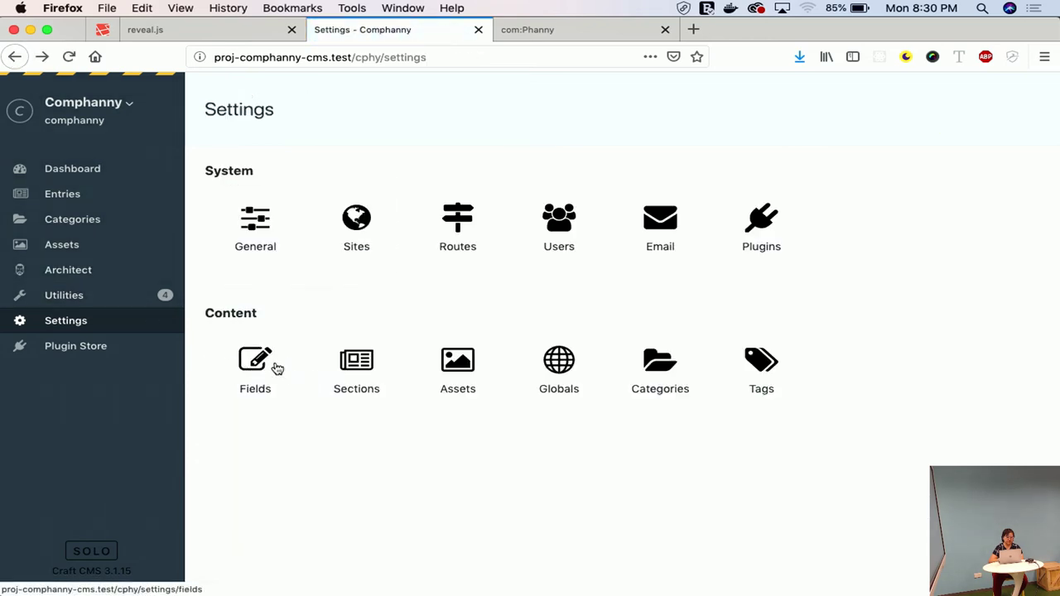
left_click(361, 356)
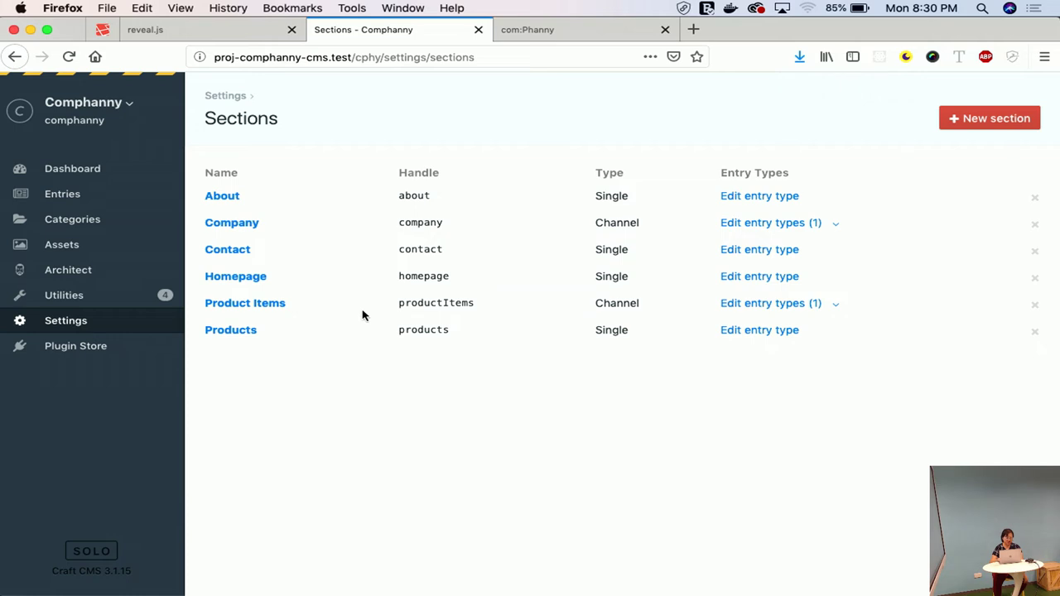
left_click(15, 57)
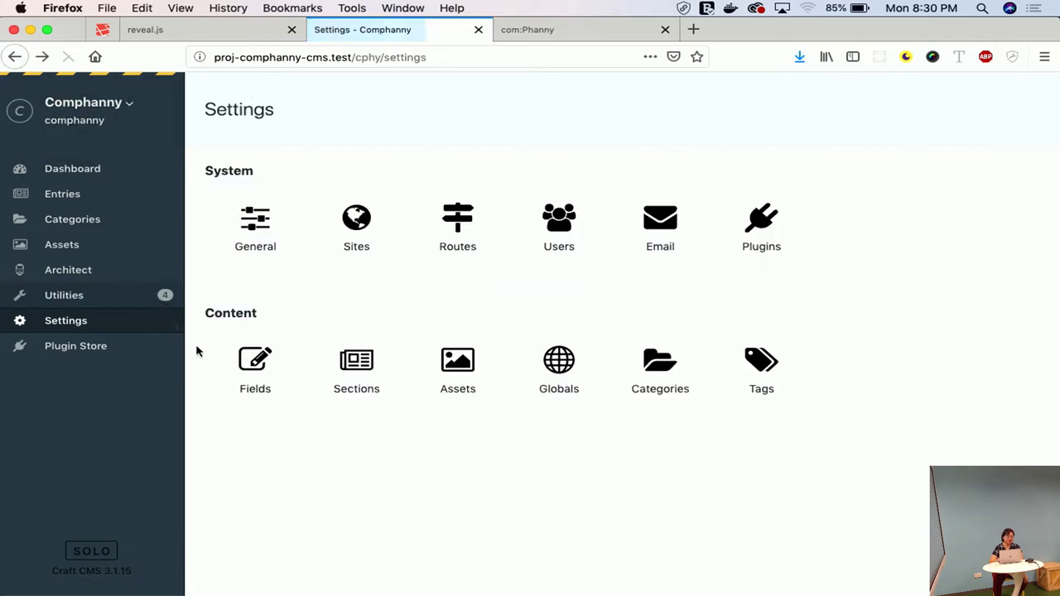
left_click(245, 364)
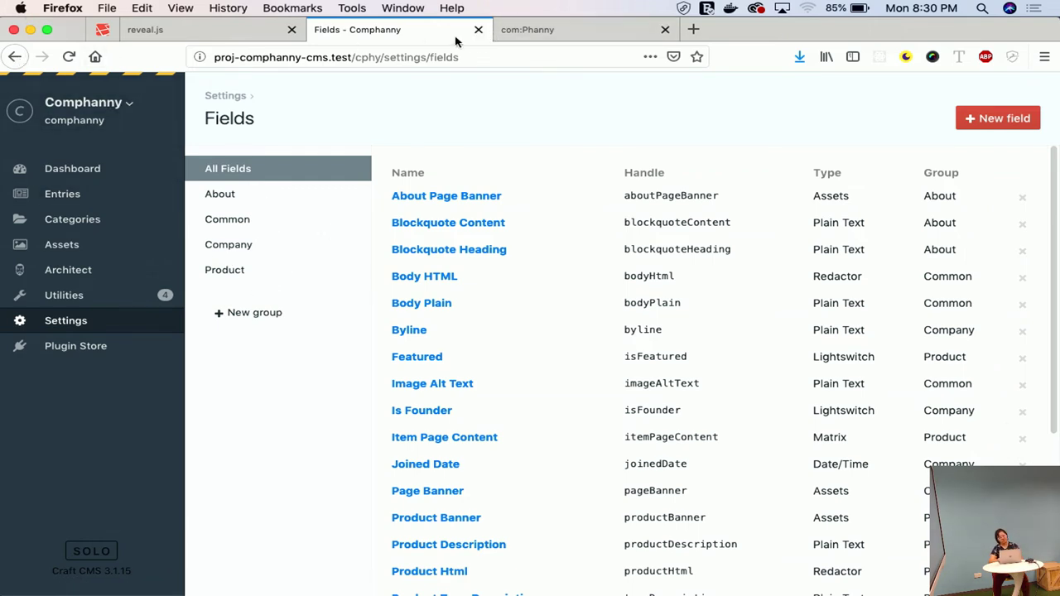
left_click(14, 57)
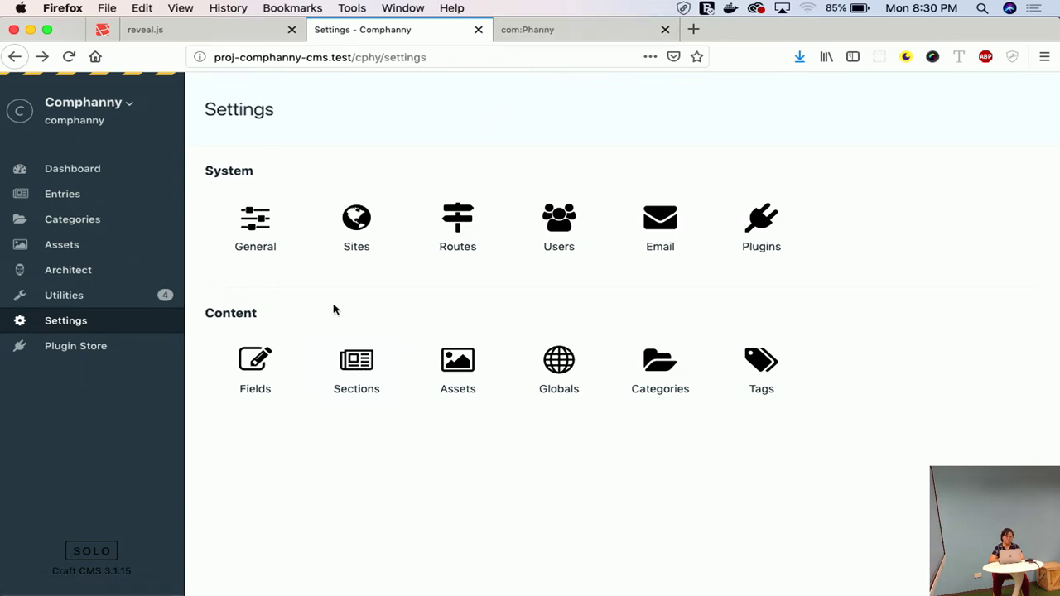
Step: View the title, date, product types and banner on the public Featured Product 1 page
left_click(535, 30)
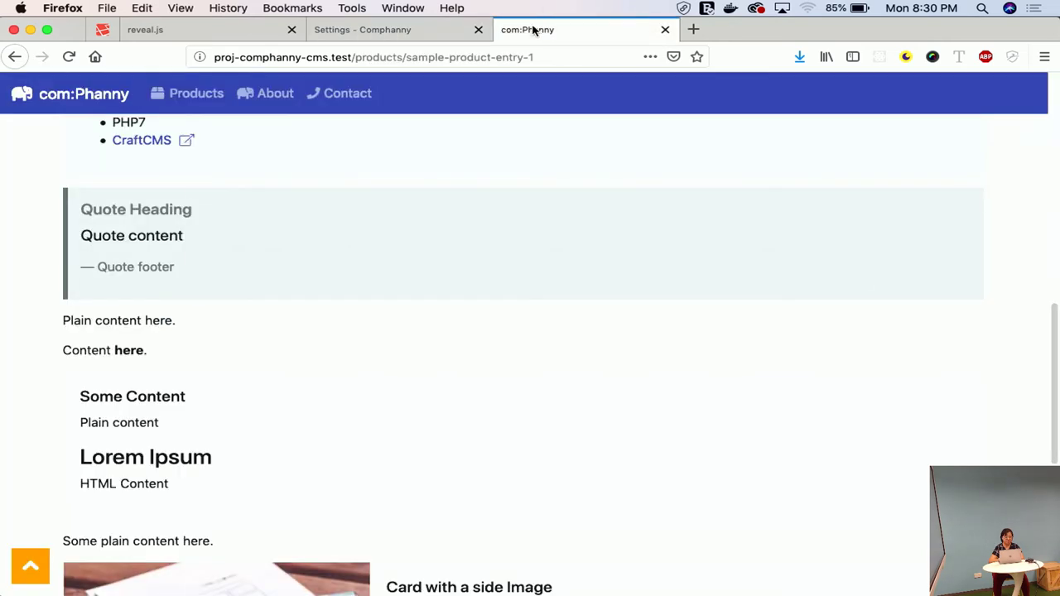
scroll(356, 294, "up", 3)
scroll(356, 298, "up", 10)
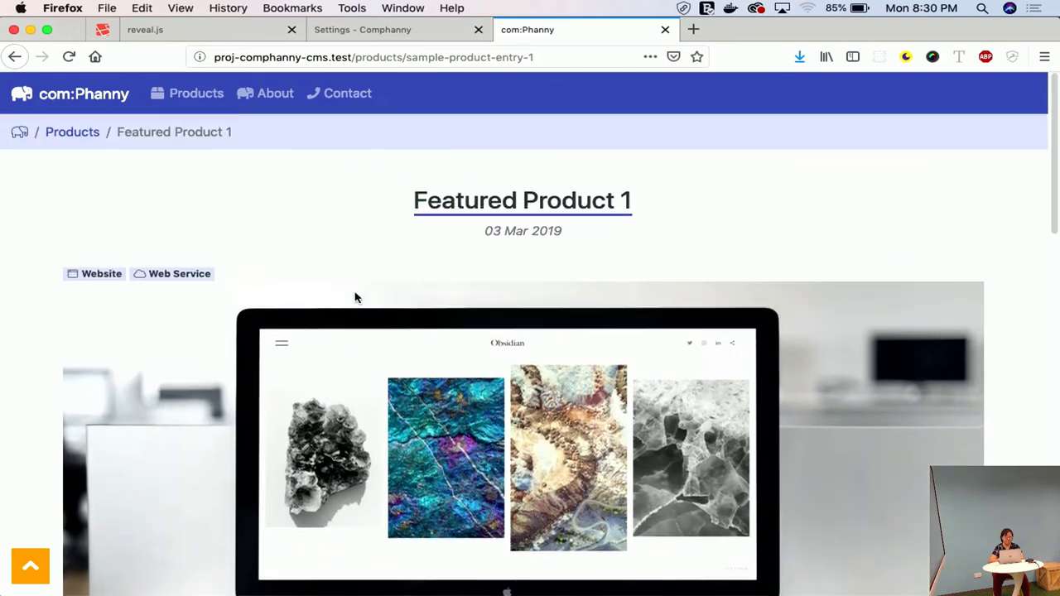
scroll(355, 297, "down", 1)
scroll(356, 297, "up", 1)
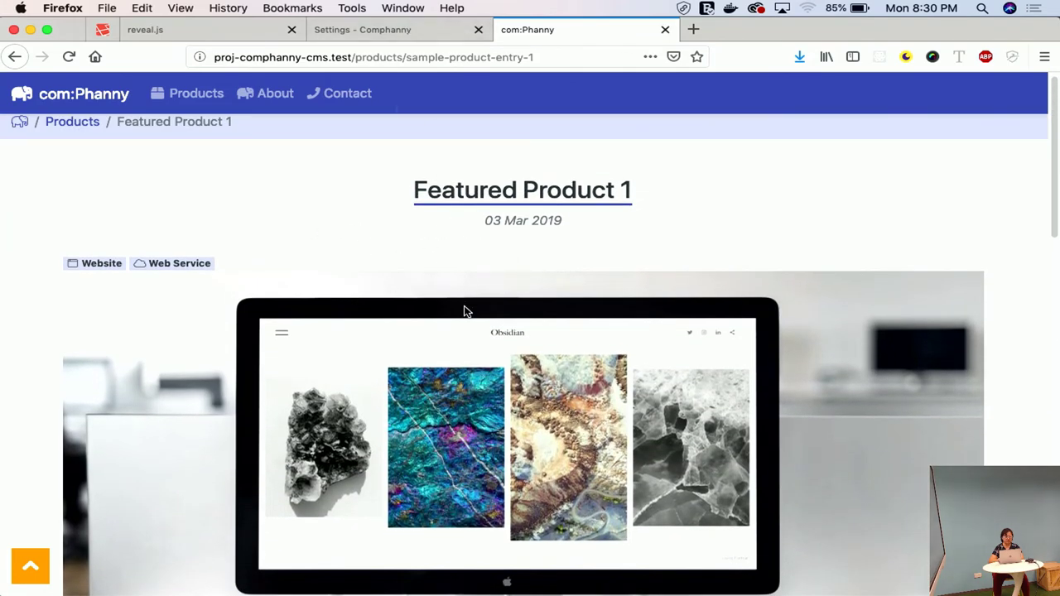
Step: Create and save a Plain Text field named Product Tagline in the Product field group, without a character limit
left_click(379, 32)
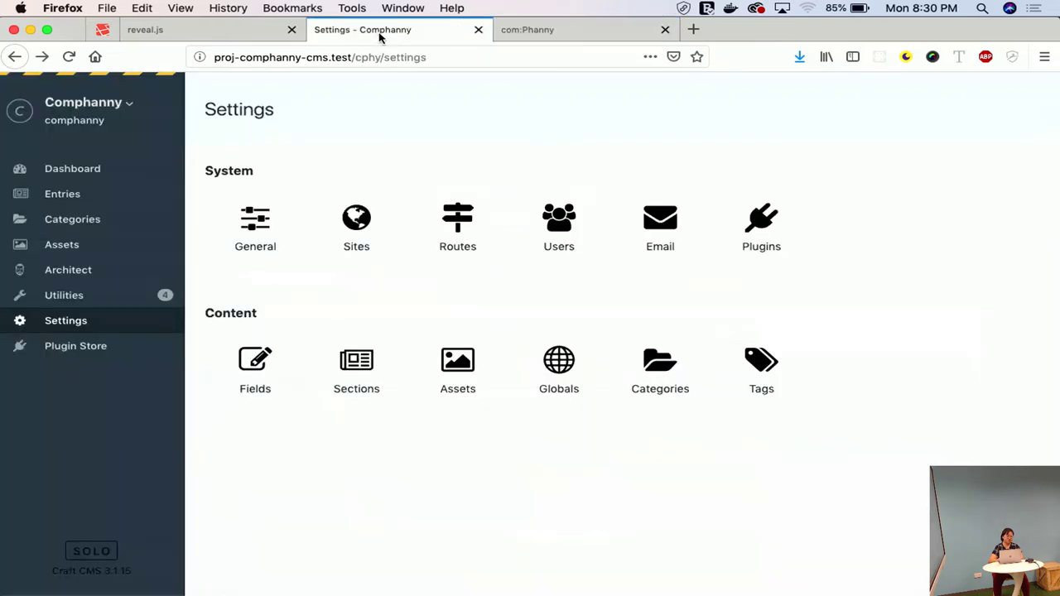
left_click(252, 375)
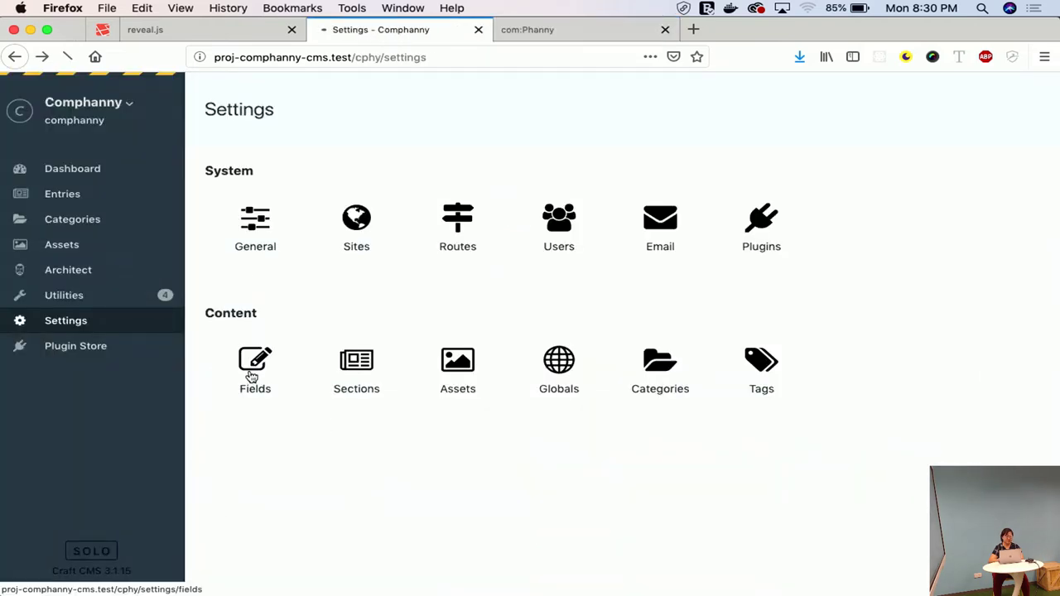
left_click(241, 273)
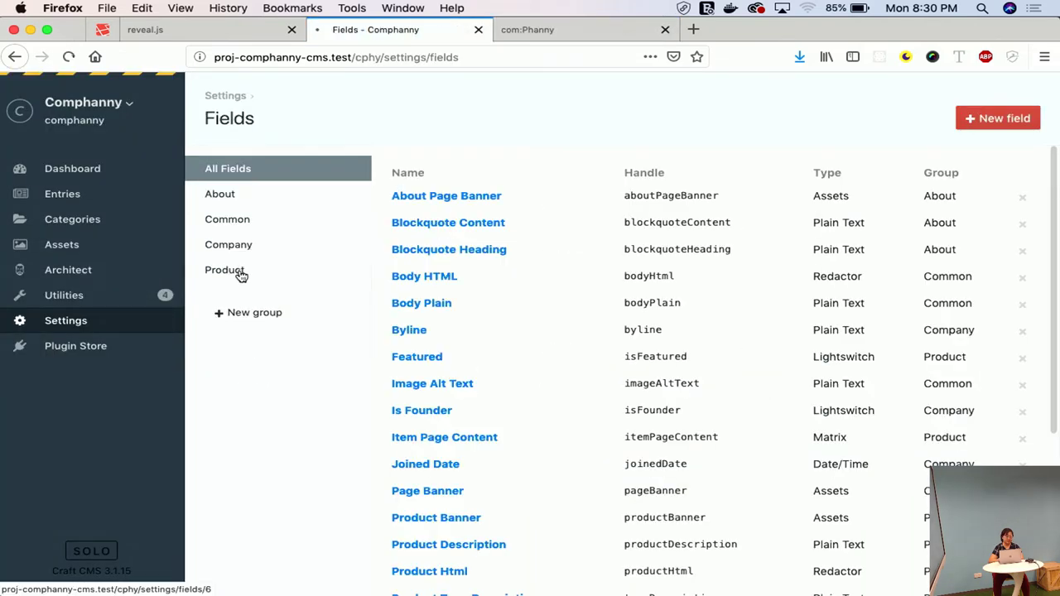
left_click(995, 119)
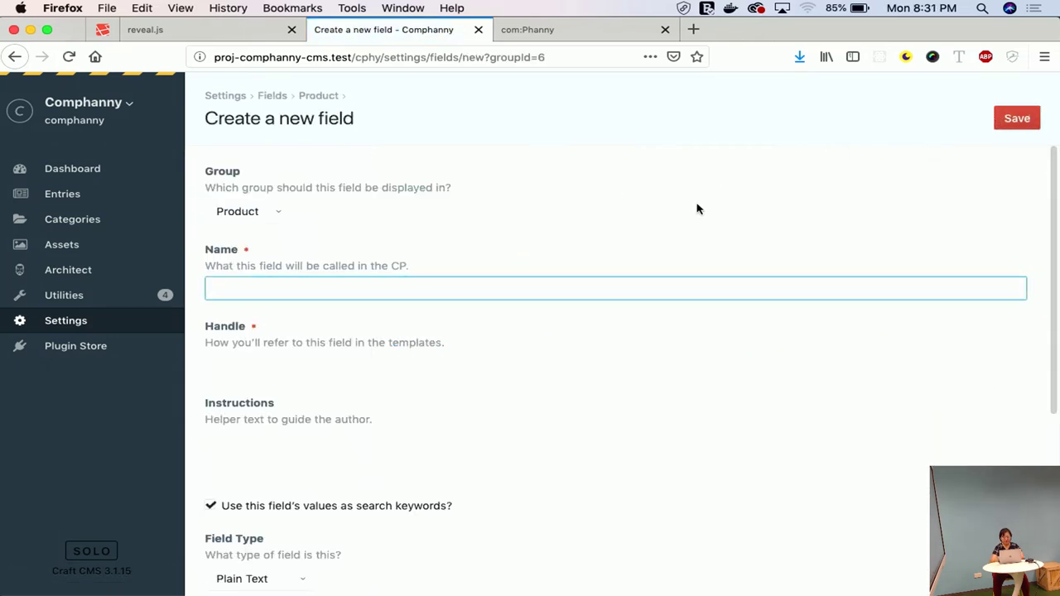
type("Product Ta")
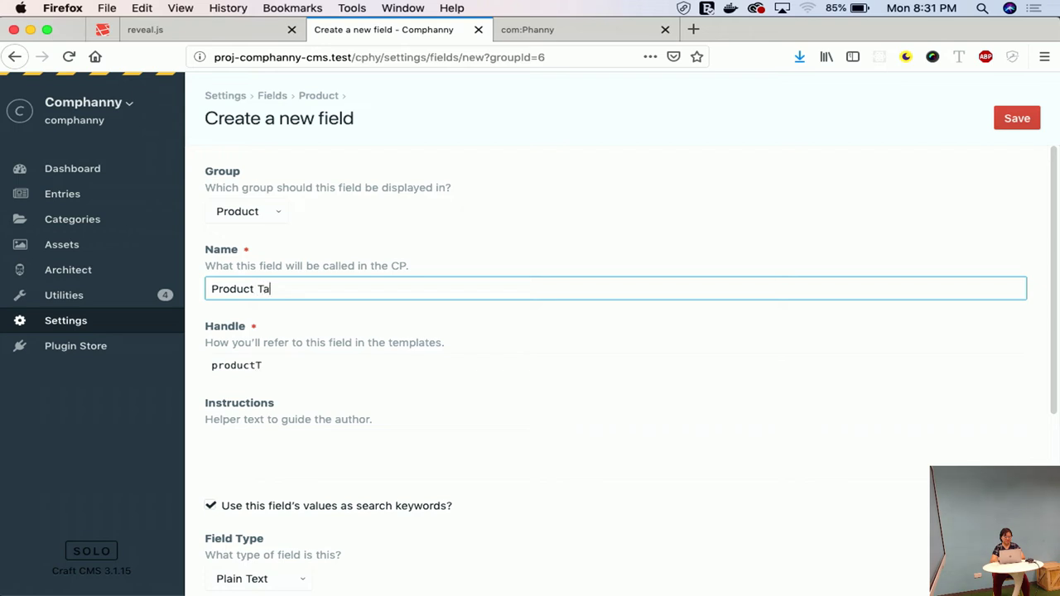
type("gline")
scroll(596, 461, "down", 7)
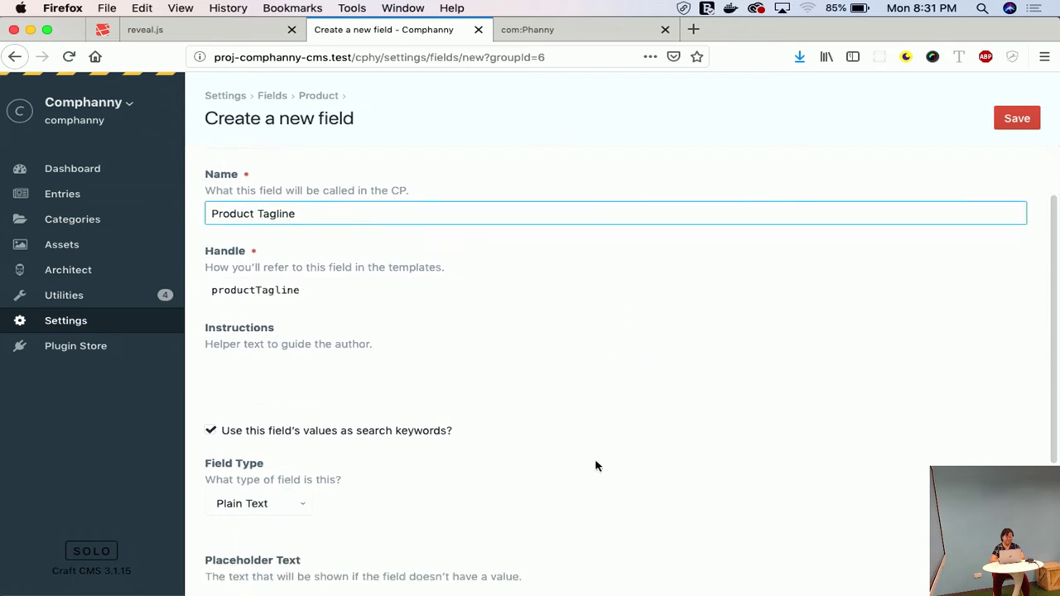
left_click(239, 469)
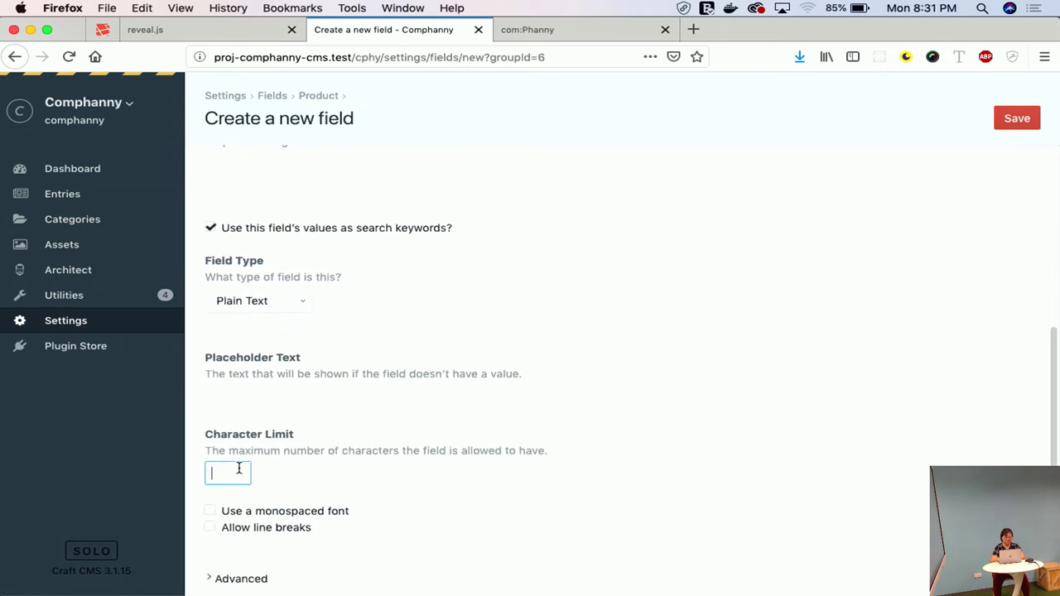
left_click(1025, 120)
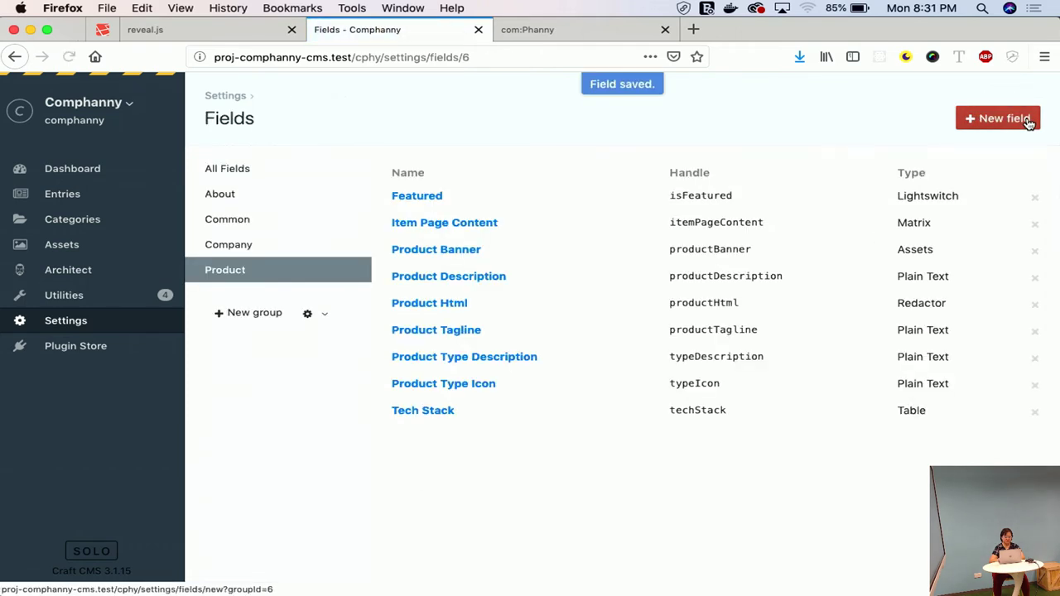
Step: Open the Featured Product 1 entry and check whether its form includes the Product Tagline field
left_click(83, 326)
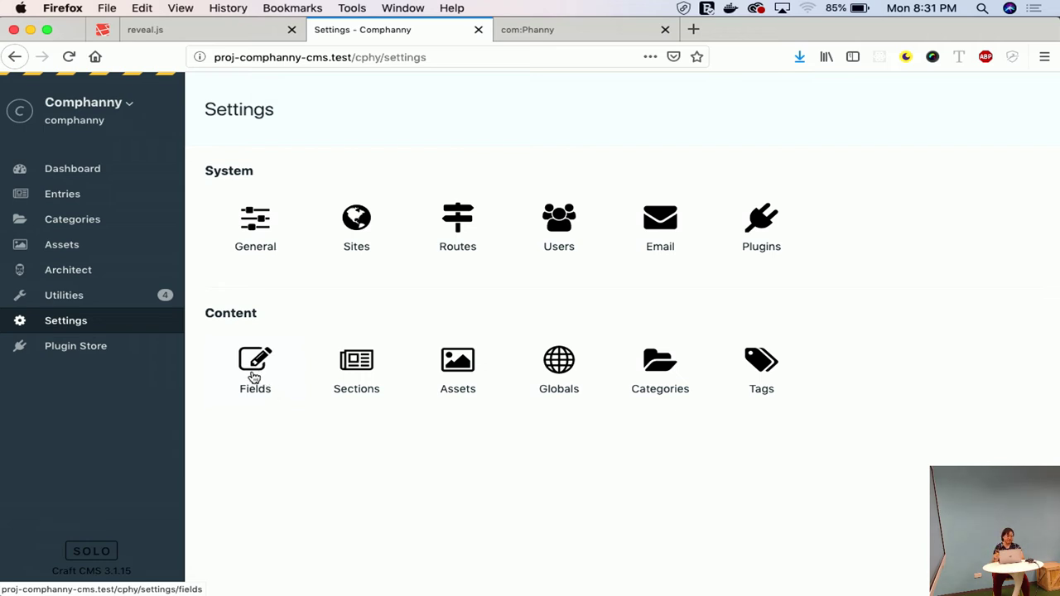
left_click(55, 201)
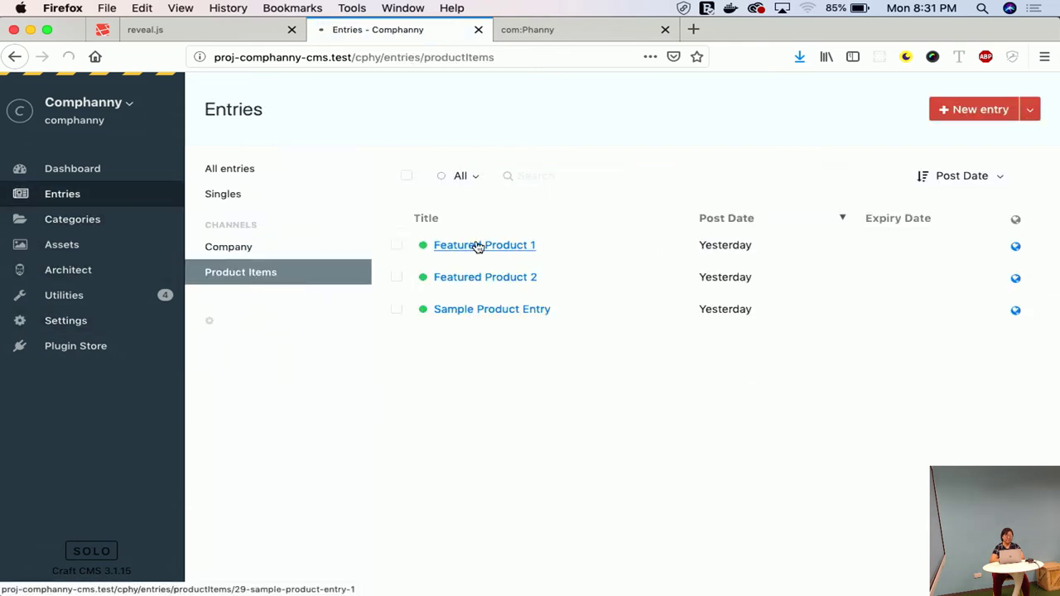
left_click(477, 245)
scroll(388, 369, "down", 3)
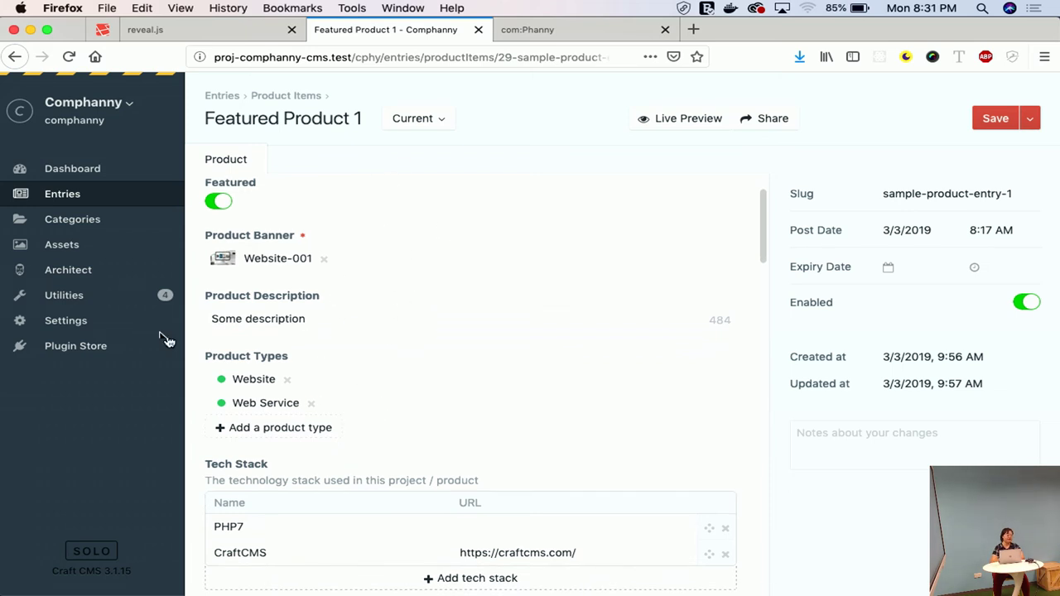
Step: Leave the entry without saving and open the Product Item entry type of the Product Items section in the settings
left_click(83, 324)
left_click(708, 299)
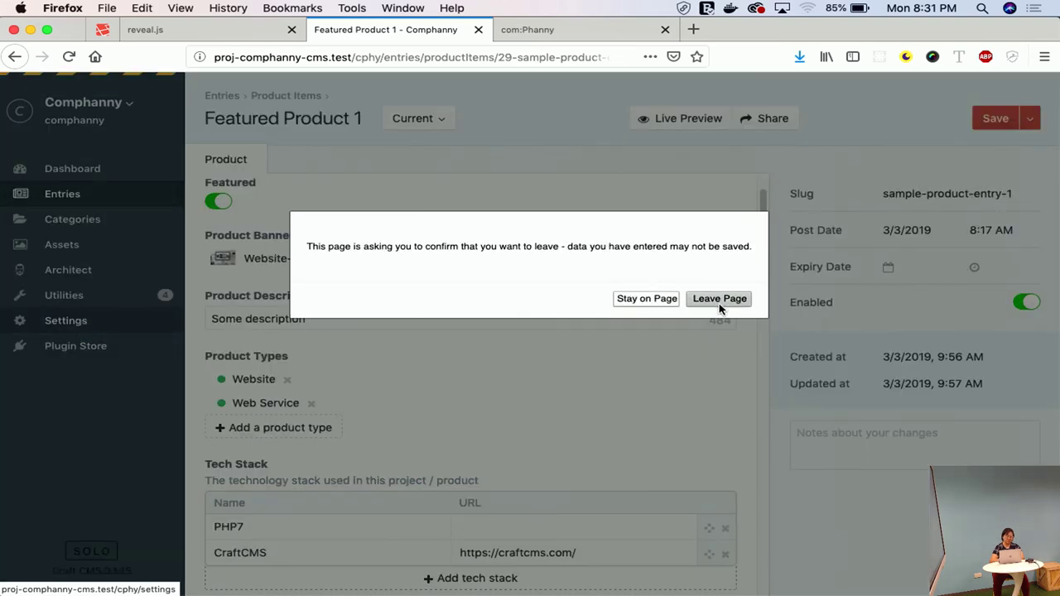
left_click(356, 365)
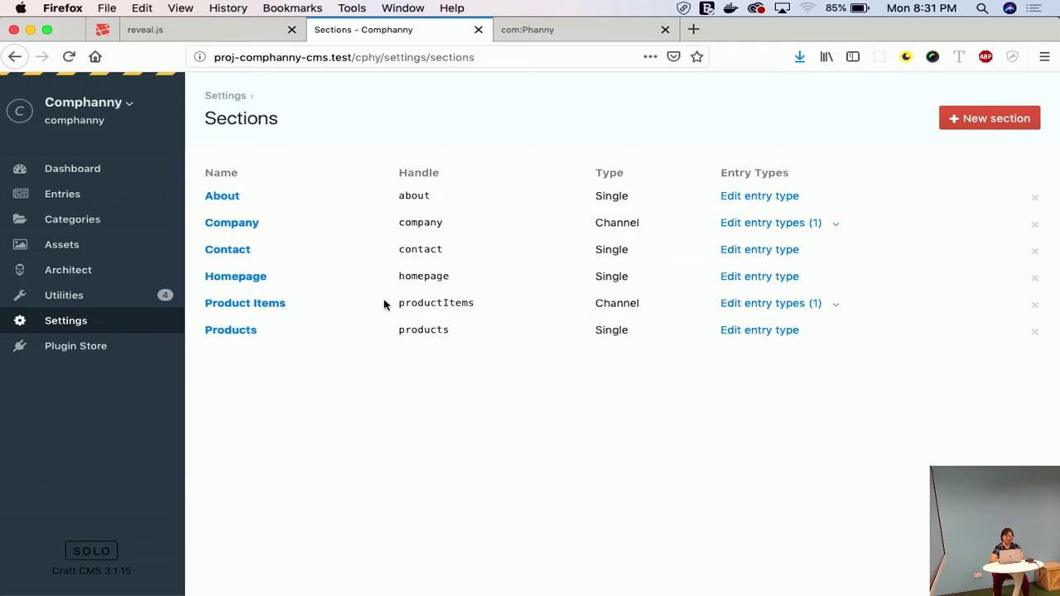
left_click(805, 307)
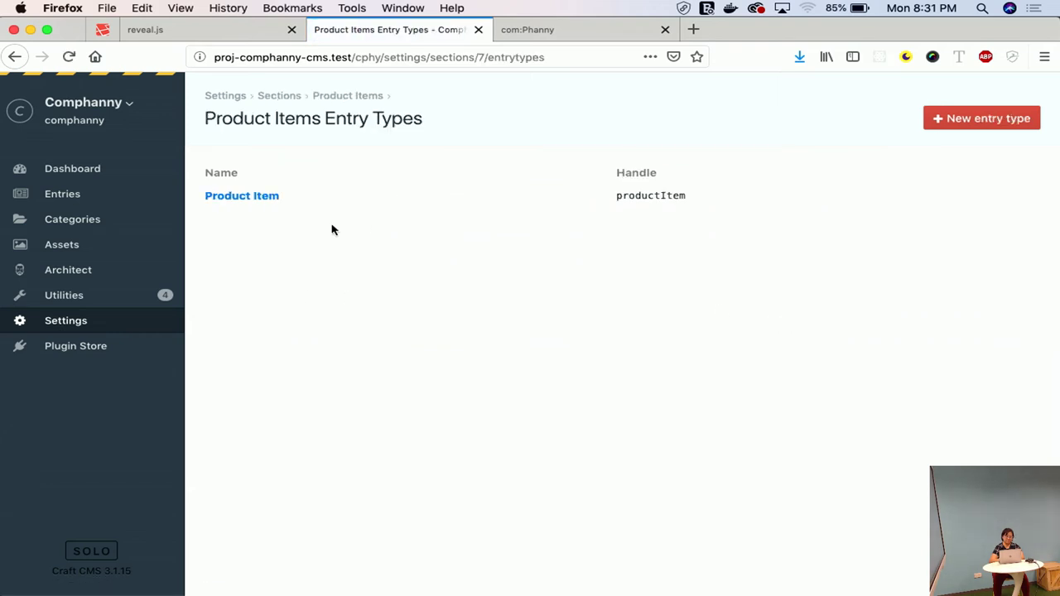
left_click(237, 196)
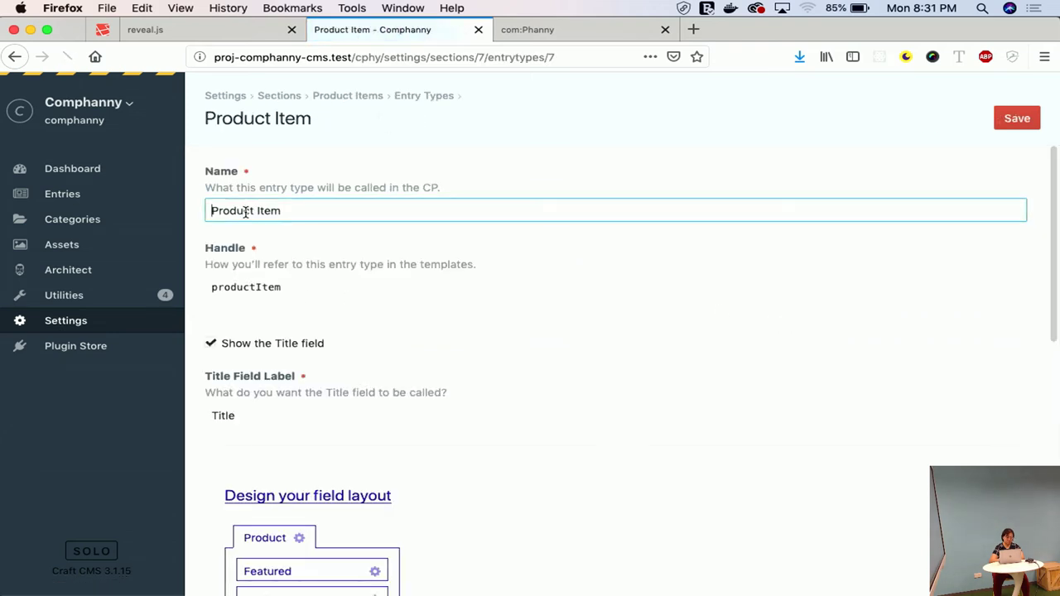
Step: Add the Product Tagline field above Product Description in the Product tab of the field layout and save the entry type
scroll(288, 308, "down", 5)
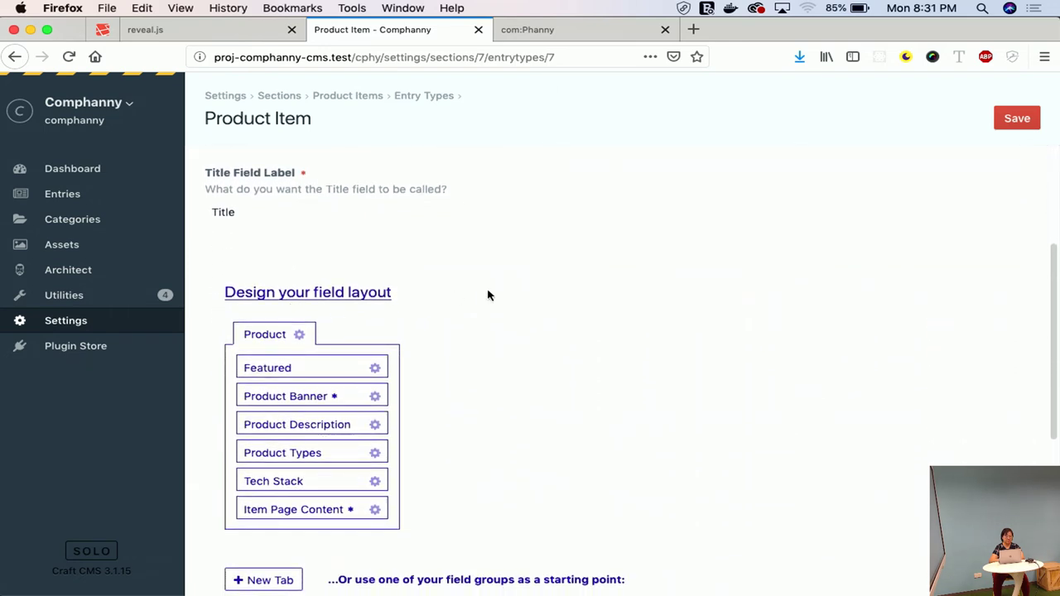
scroll(519, 240, "up", 5)
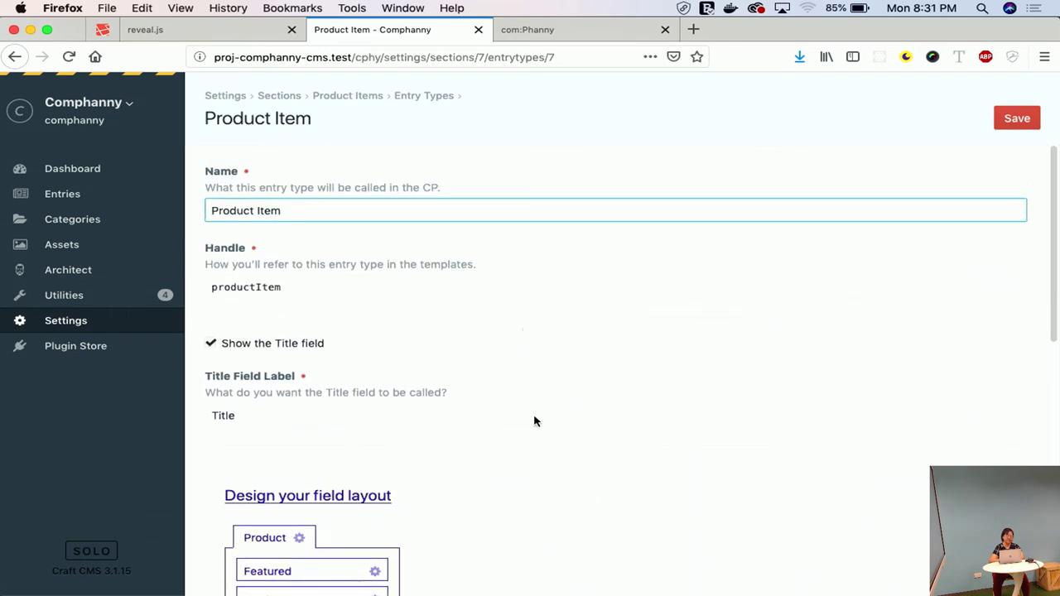
scroll(536, 423, "down", 9)
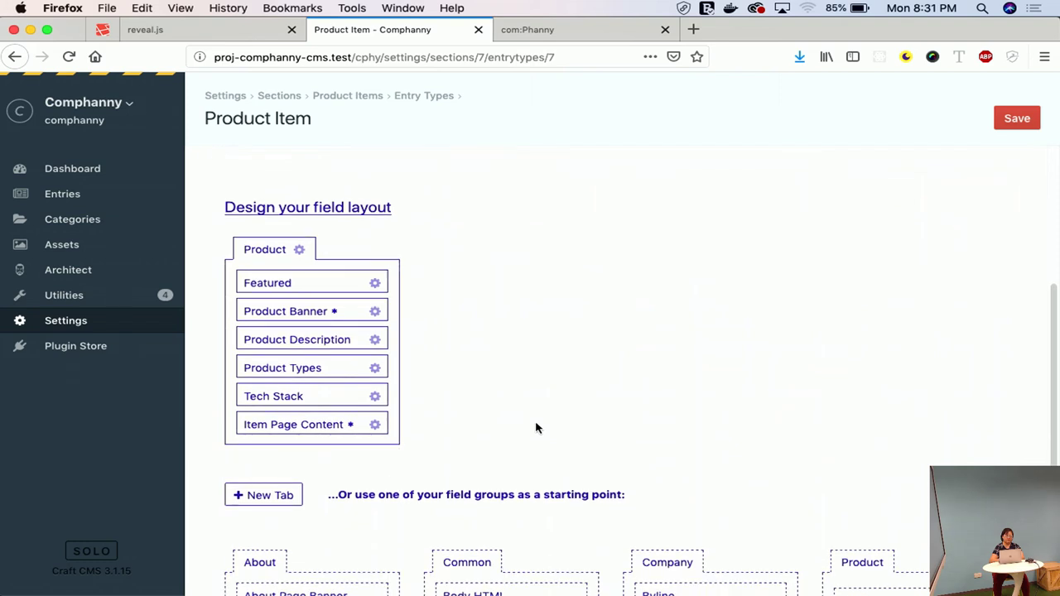
scroll(557, 358, "down", 2)
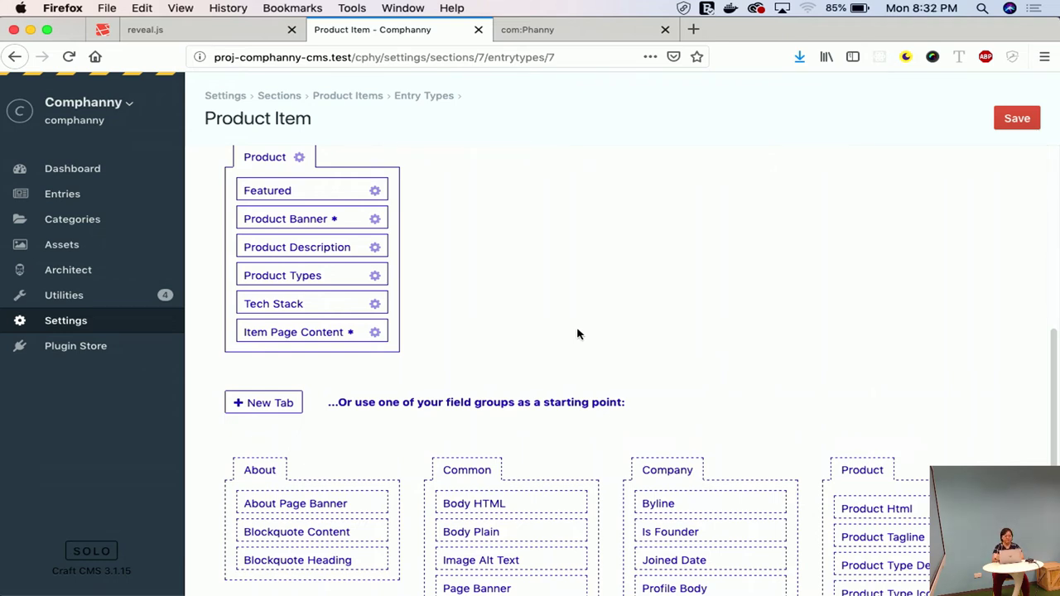
scroll(692, 325, "down", 2)
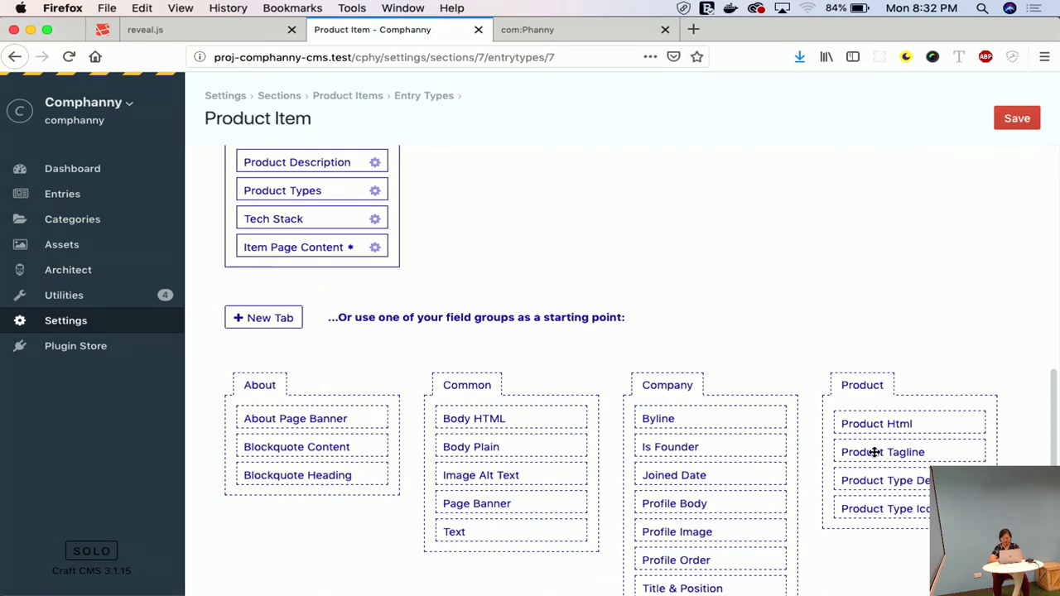
left_click_drag(874, 452, 276, 163)
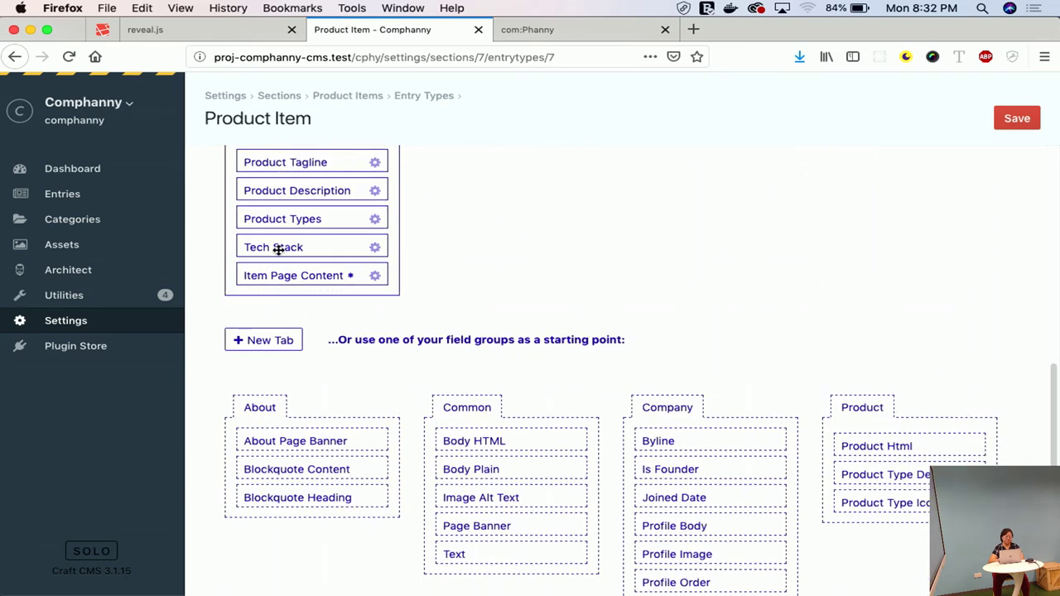
left_click(64, 195)
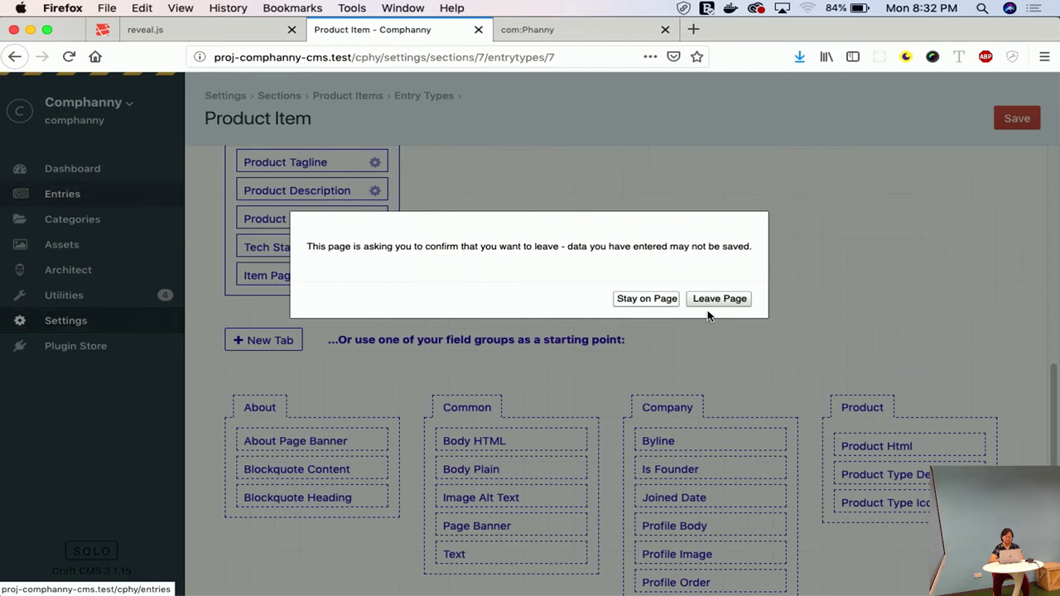
left_click(658, 300)
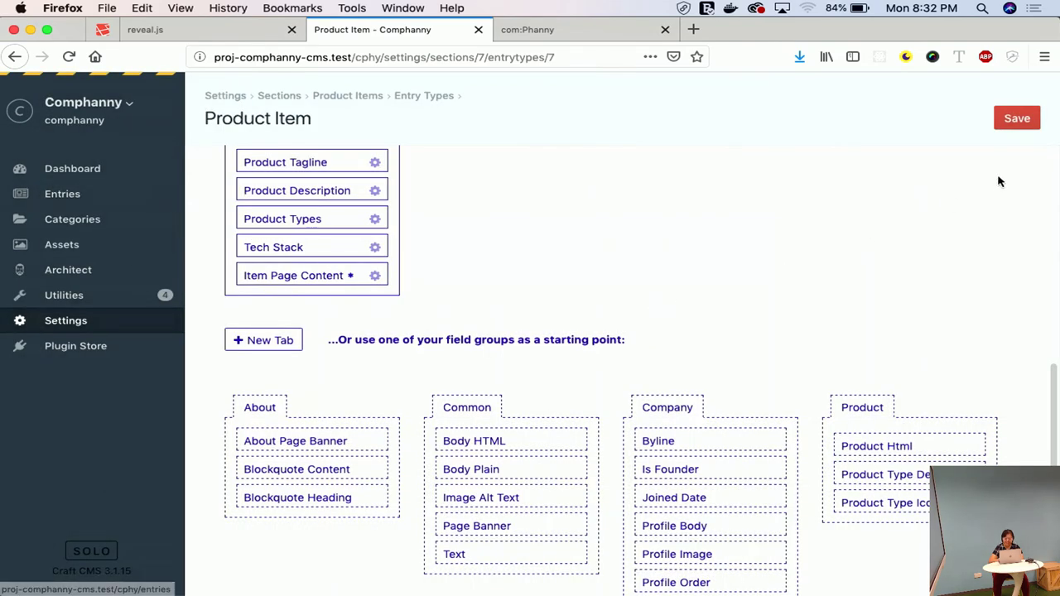
left_click(1010, 128)
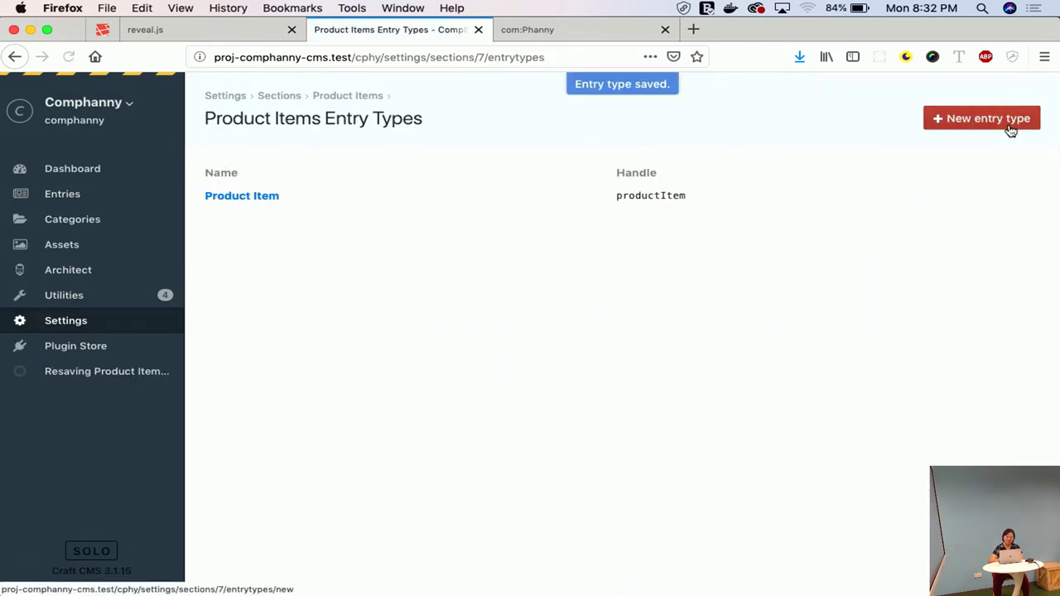
Step: Set the Product Tagline of the Featured Product 1 entry to "Some tagline" and save the entry
left_click(73, 194)
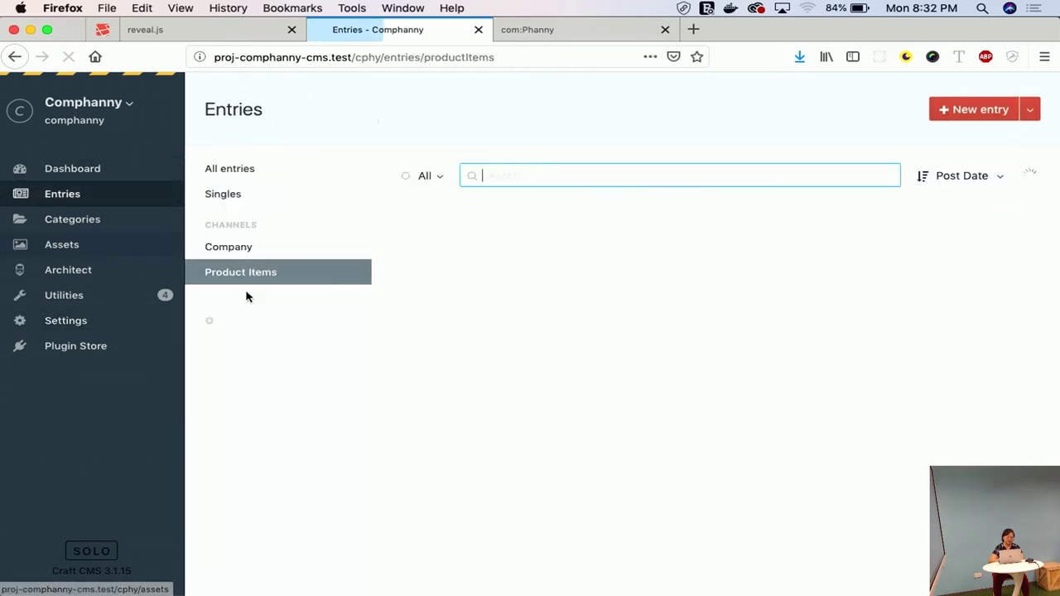
left_click(516, 247)
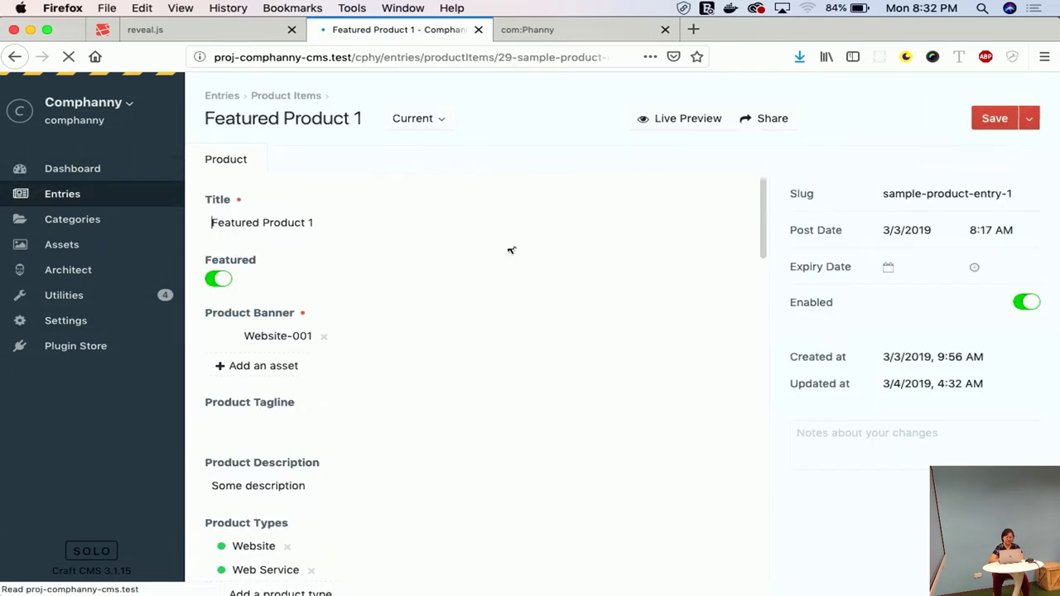
left_click(372, 397)
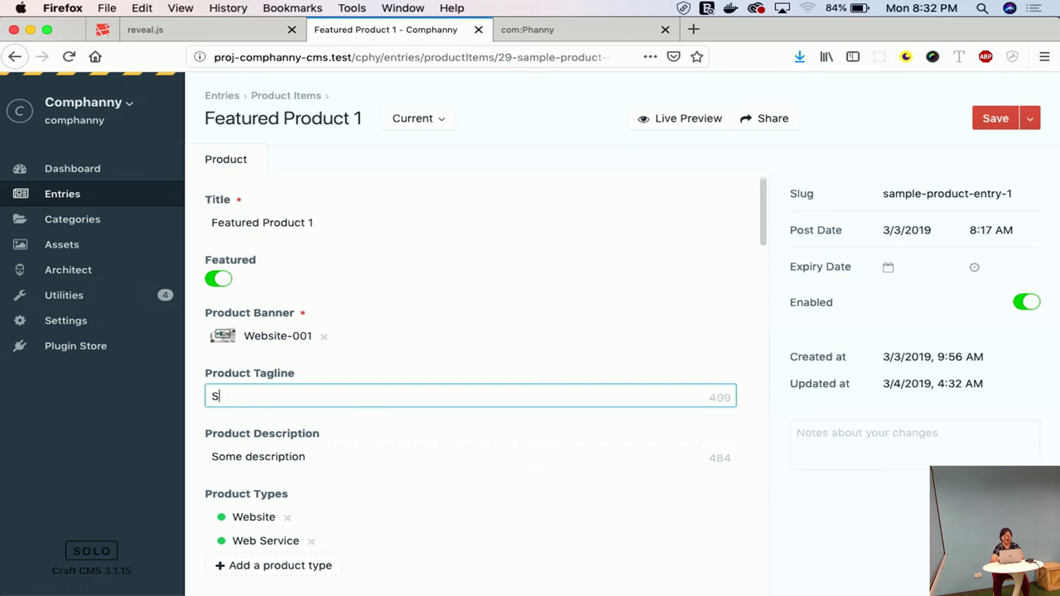
type("Some tagline")
left_click(995, 118)
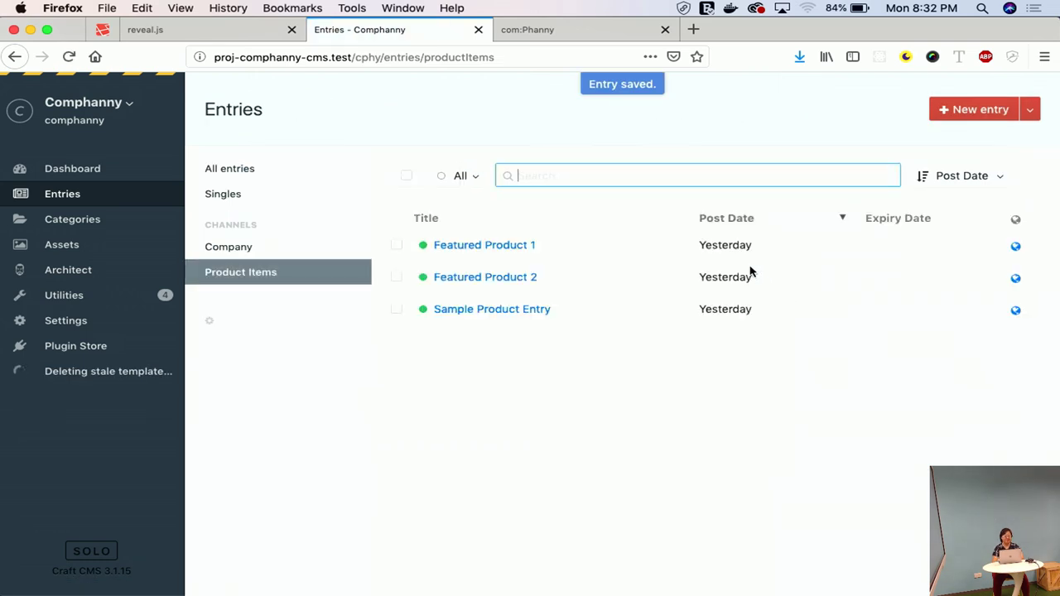
Step: Reload the public Featured Product 1 page and check whether it shows the tagline
left_click(541, 37)
left_click(69, 56)
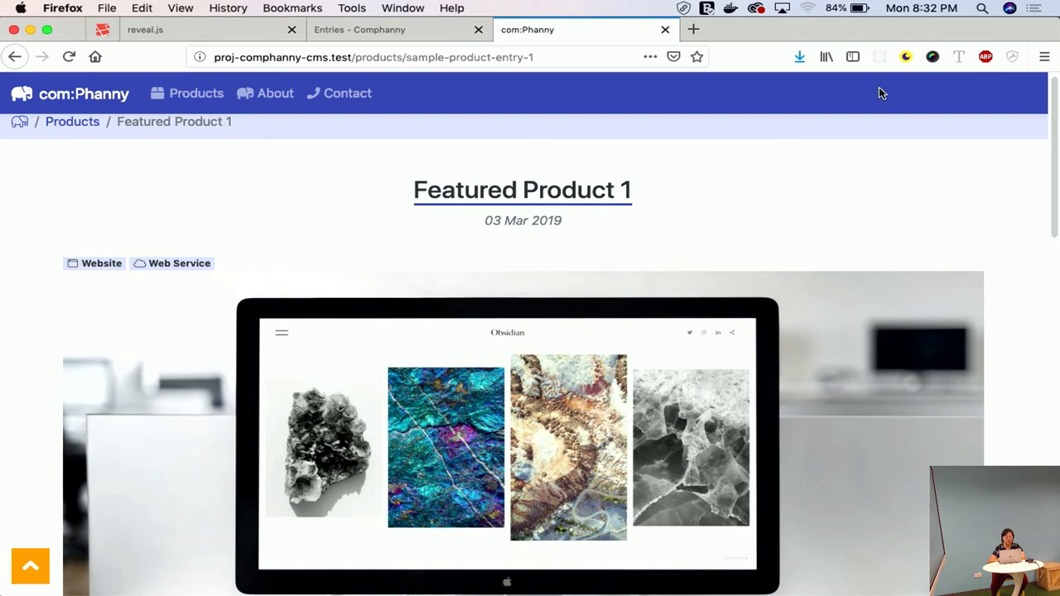
Step: Switch to Visual Studio Code and examine how _entry.twig outputs the title, date, product types and banner
mouse_move(1059, 1)
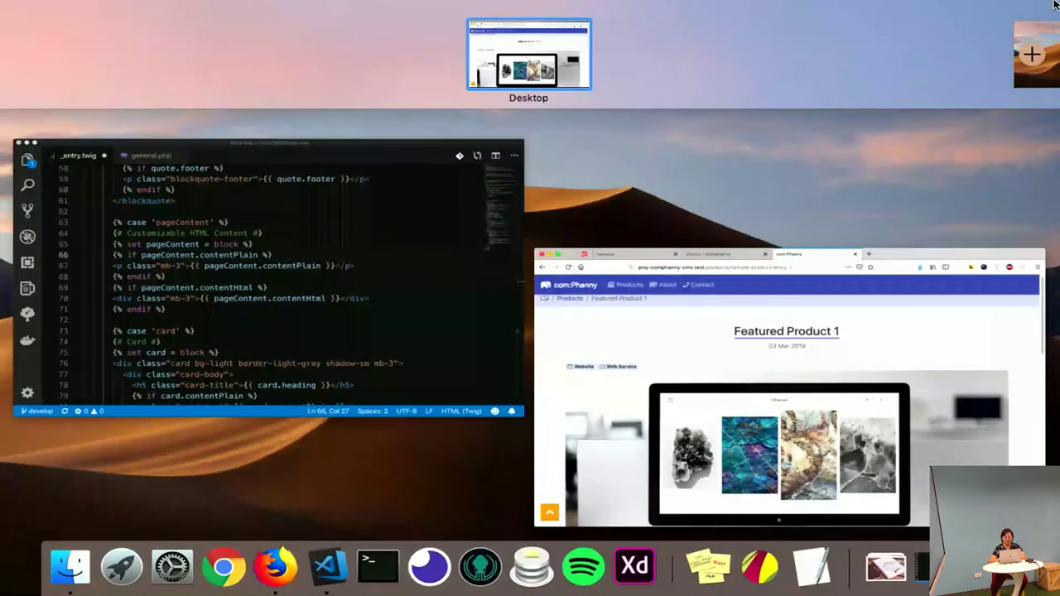
left_click(394, 315)
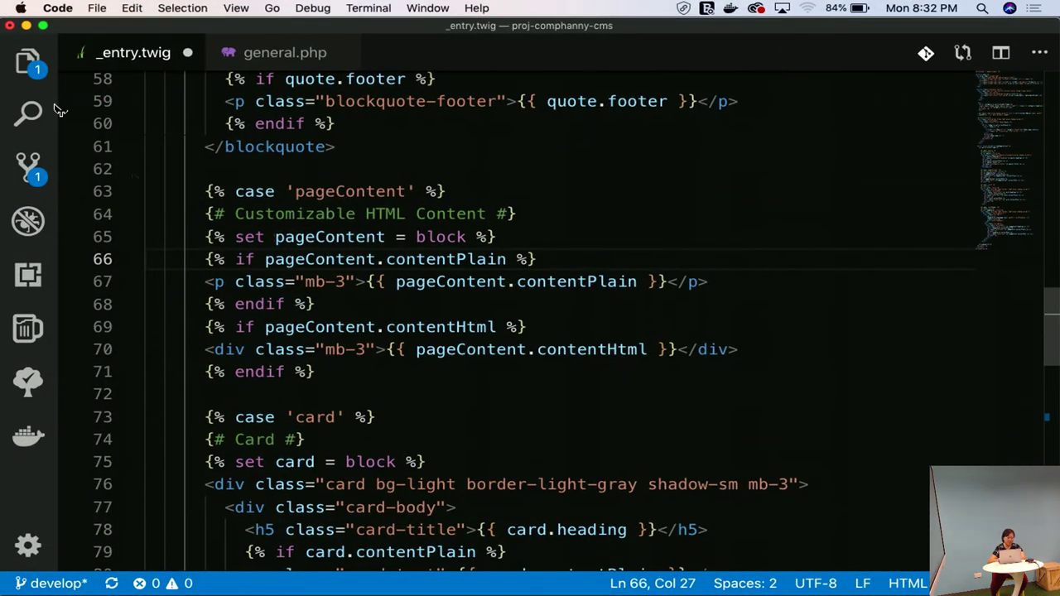
left_click(27, 60)
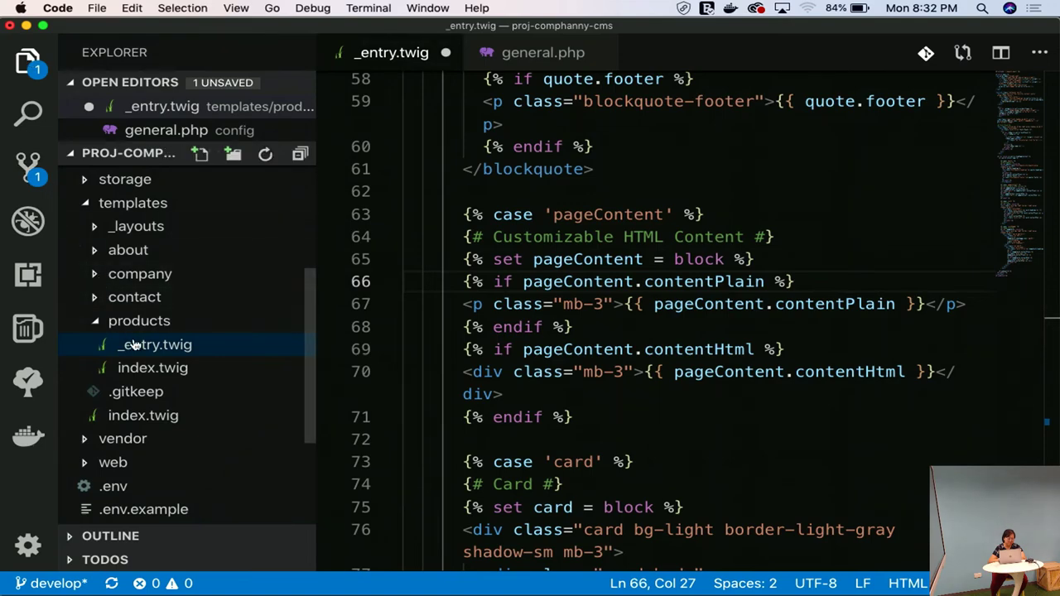
left_click(27, 60)
scroll(377, 274, "up", 8)
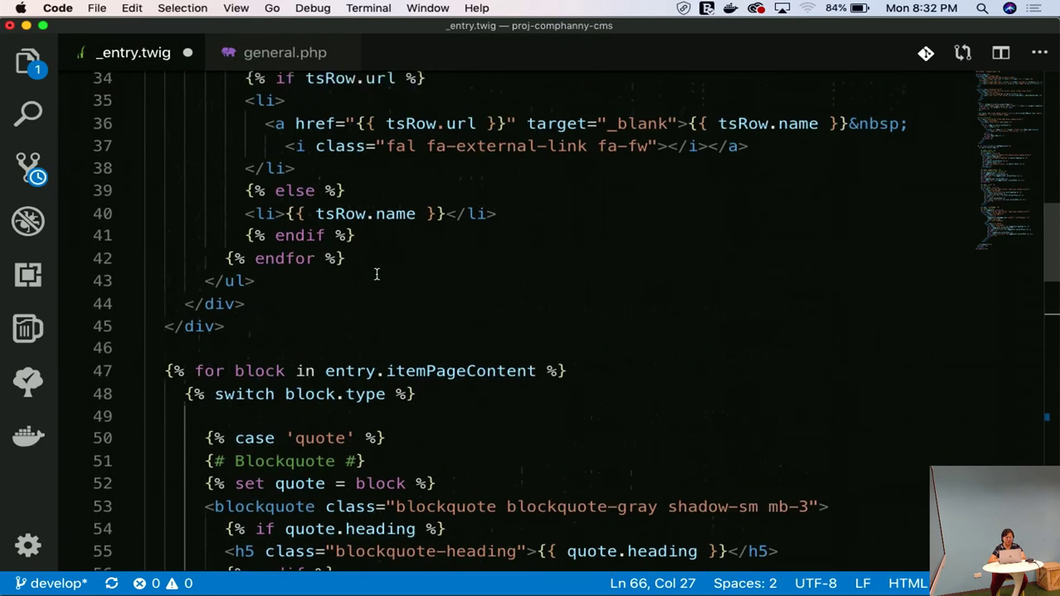
scroll(377, 274, "up", 5)
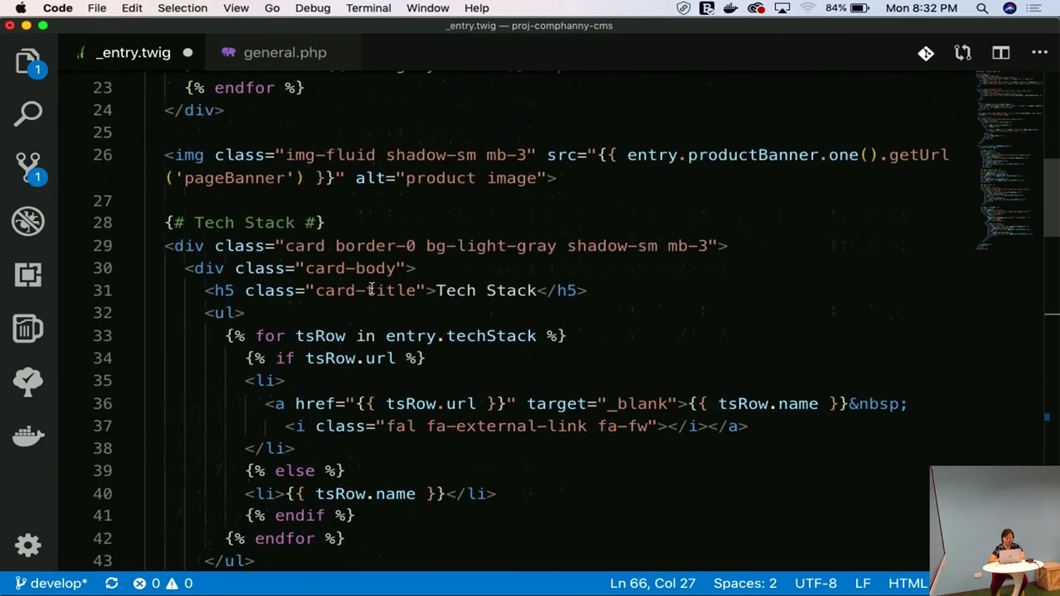
scroll(371, 288, "up", 6)
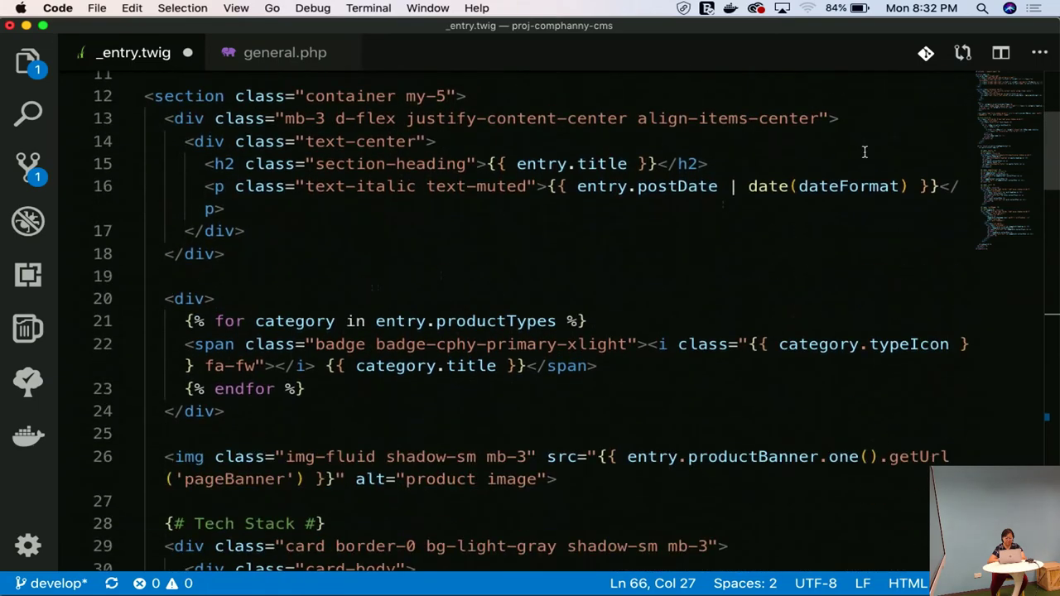
key("ctrl+Up")
left_click(760, 386)
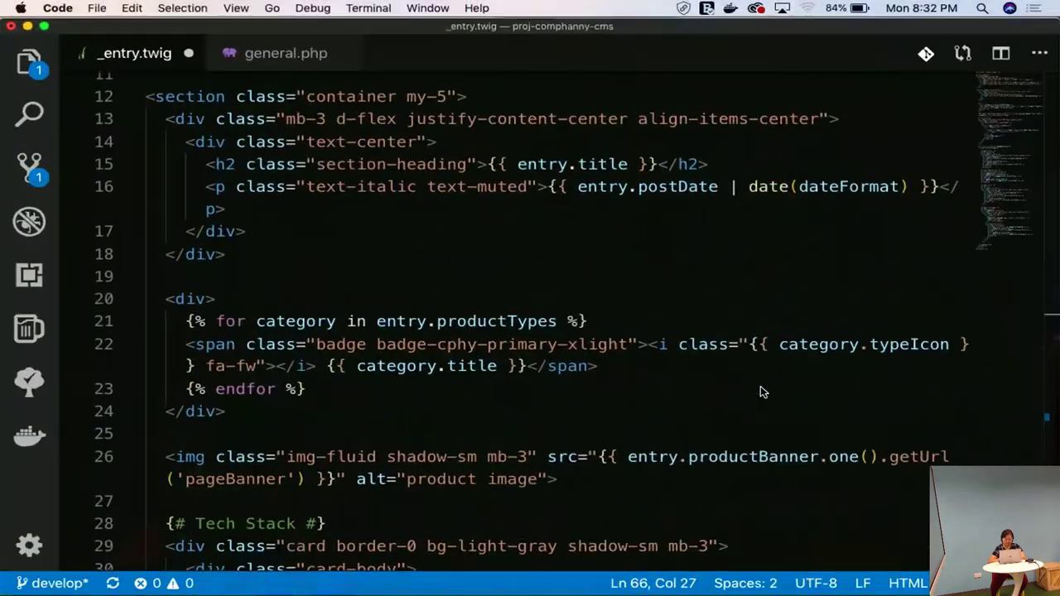
scroll(760, 389, "down", 3)
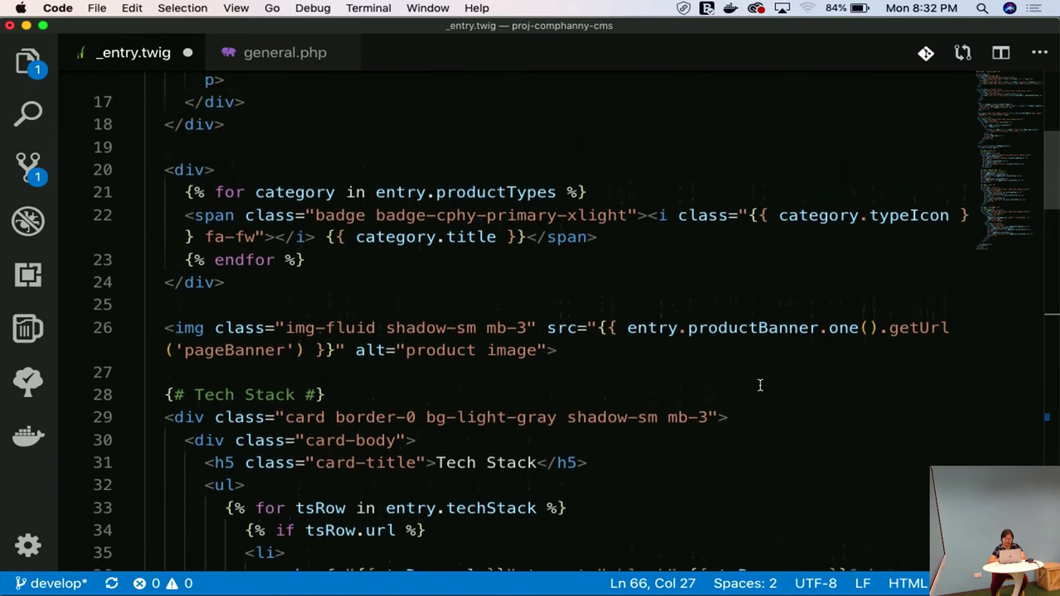
scroll(760, 386, "up", 6)
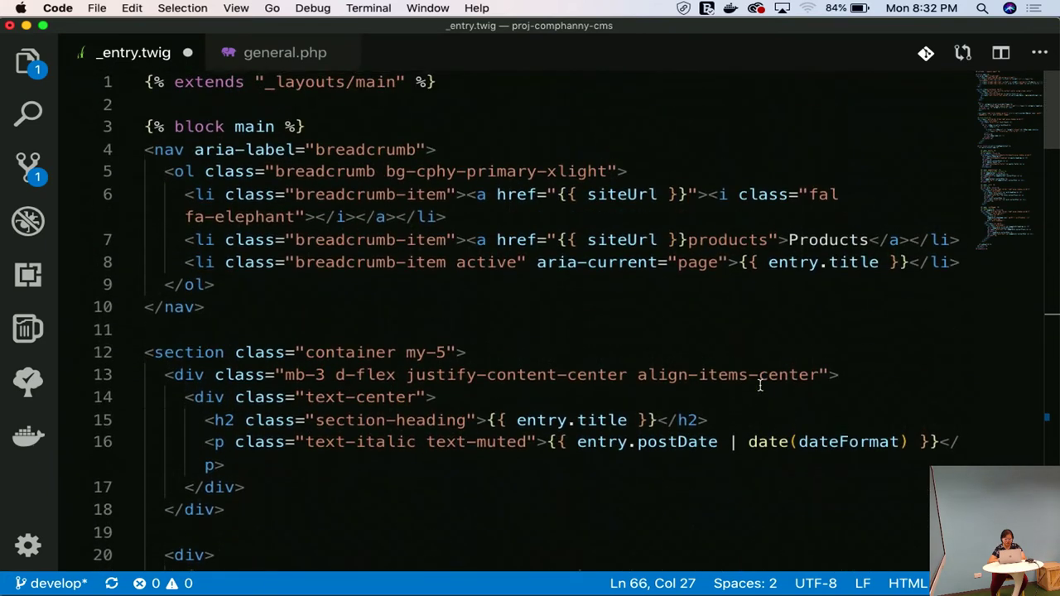
scroll(760, 386, "down", 6)
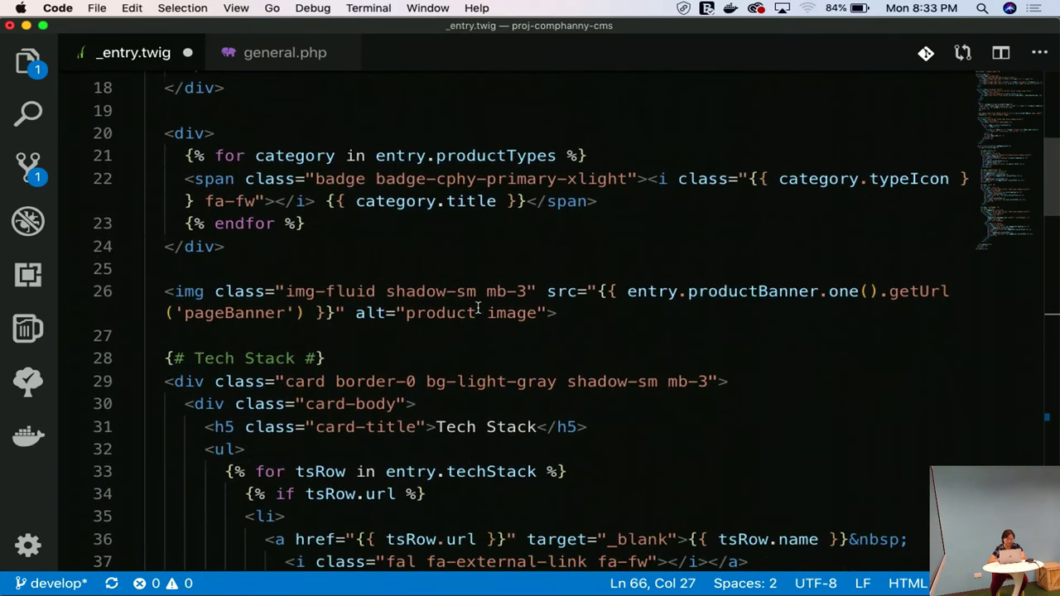
Step: Insert an empty <p></p> element between the product types block and the banner image in _entry.twig
left_click(287, 246)
type("''")
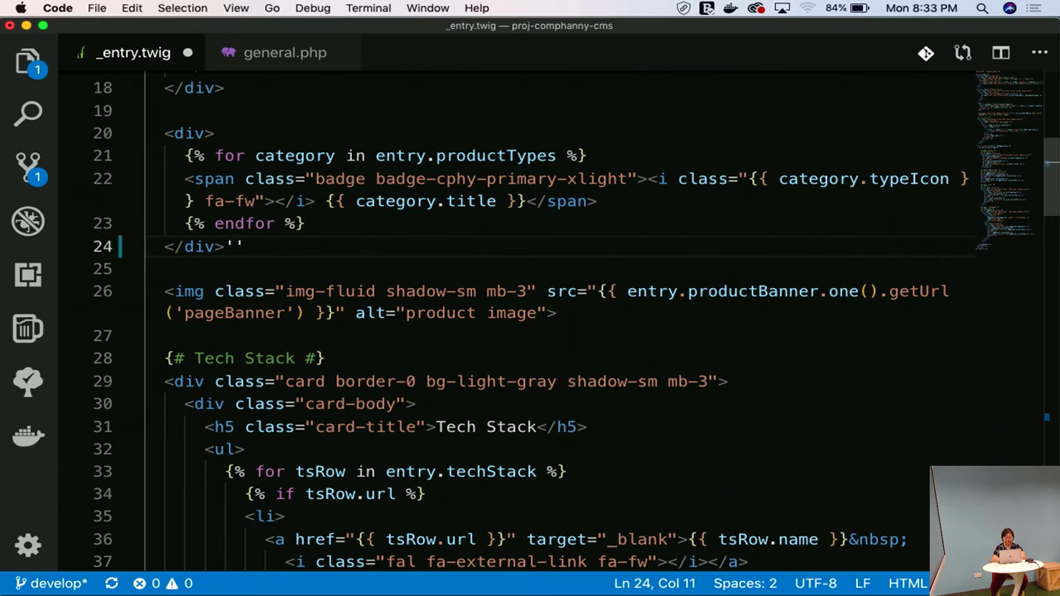
key("BackSpace")
key("BackSpace")
key("Return")
key("Return")
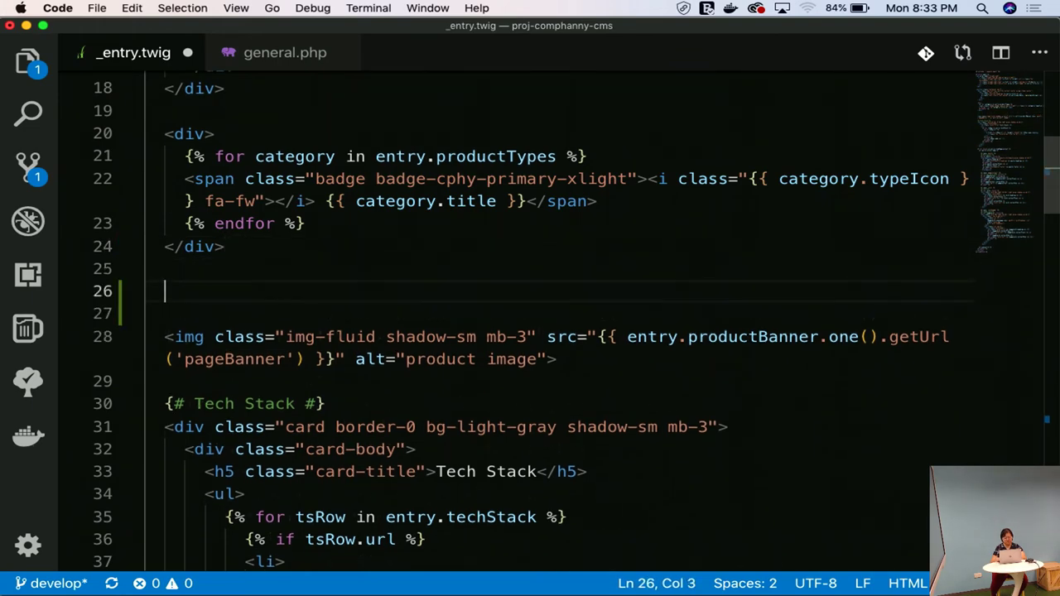
type("<p></p>")
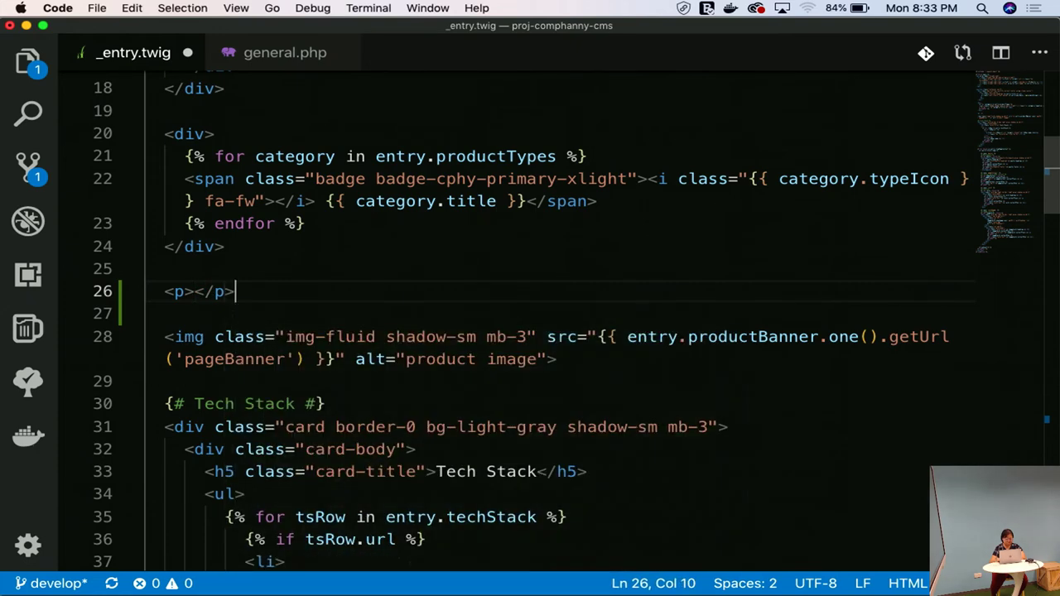
Step: Insert Twig output braces {{ }} inside the new <p> element in _entry.twig
left_click(196, 291)
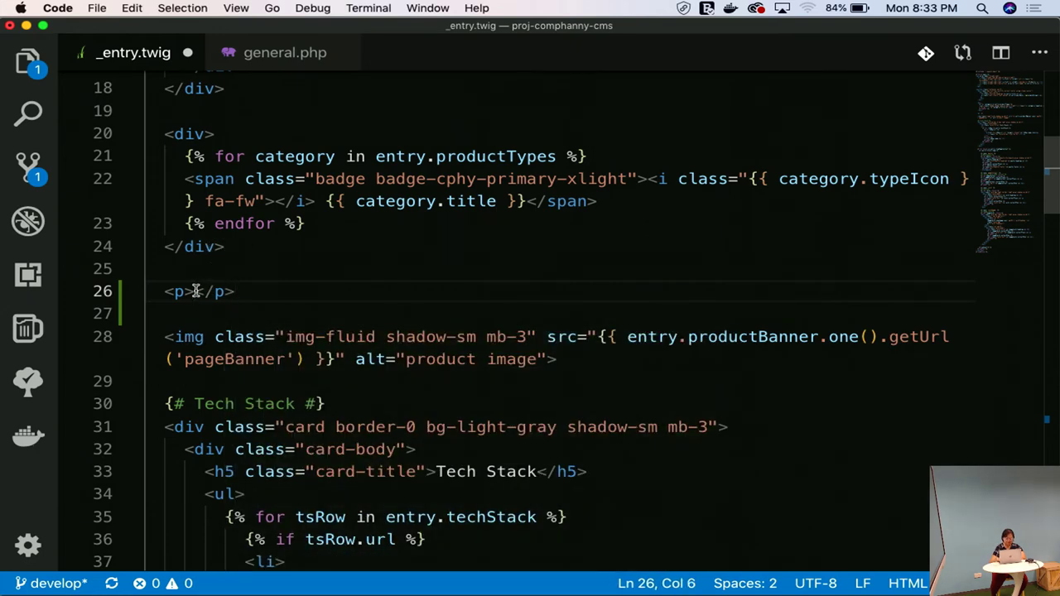
type("{{}}")
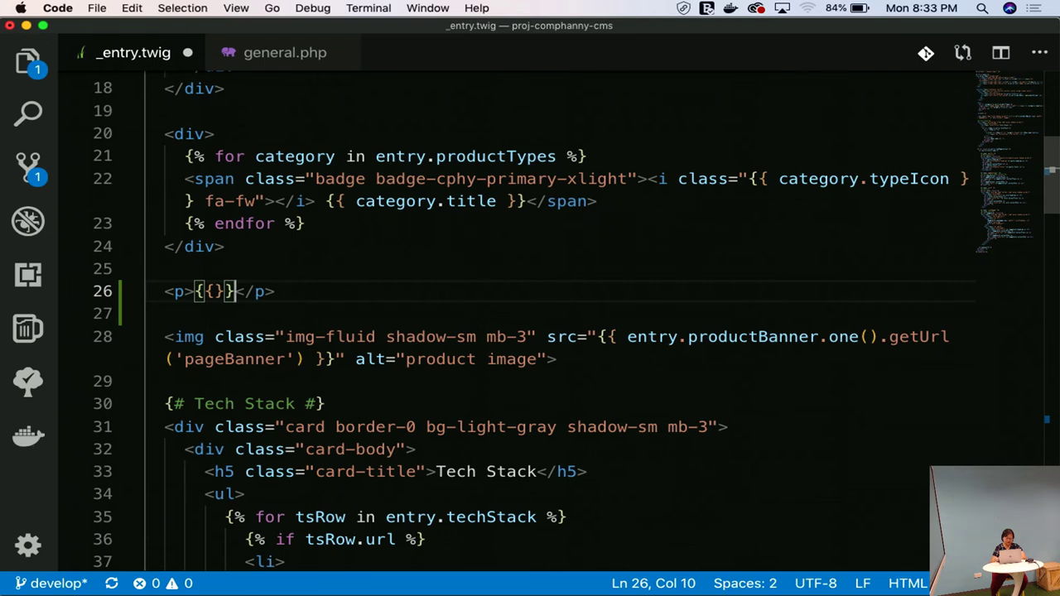
key("Left")
key("Left")
key("Left")
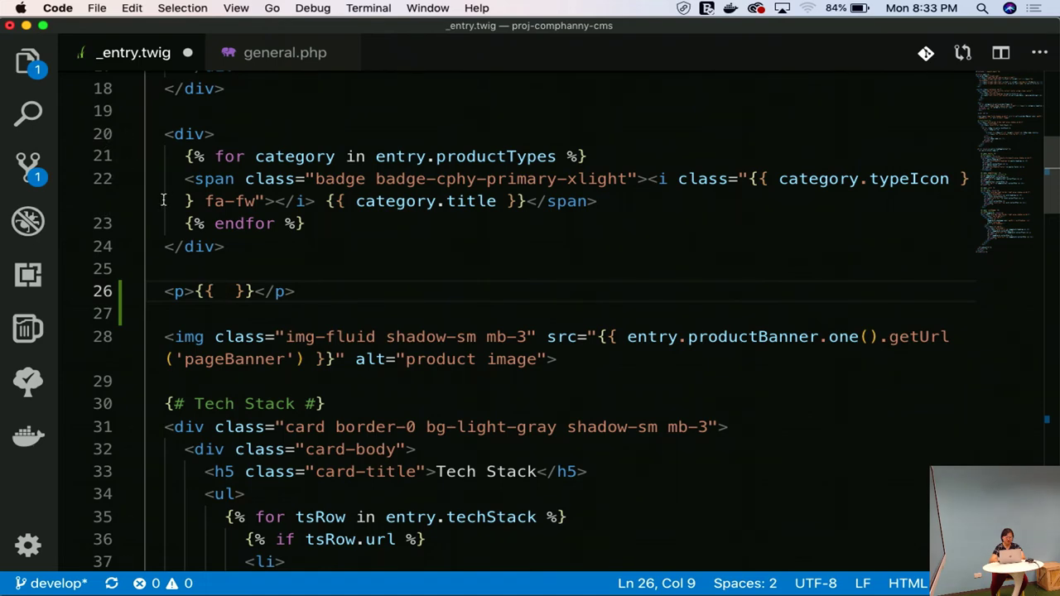
Step: Output entry.productTagline within the braces of the new paragraph and save _entry.twig
type("ro")
key("Escape")
key("BackSpace")
key("BackSpace")
type("e")
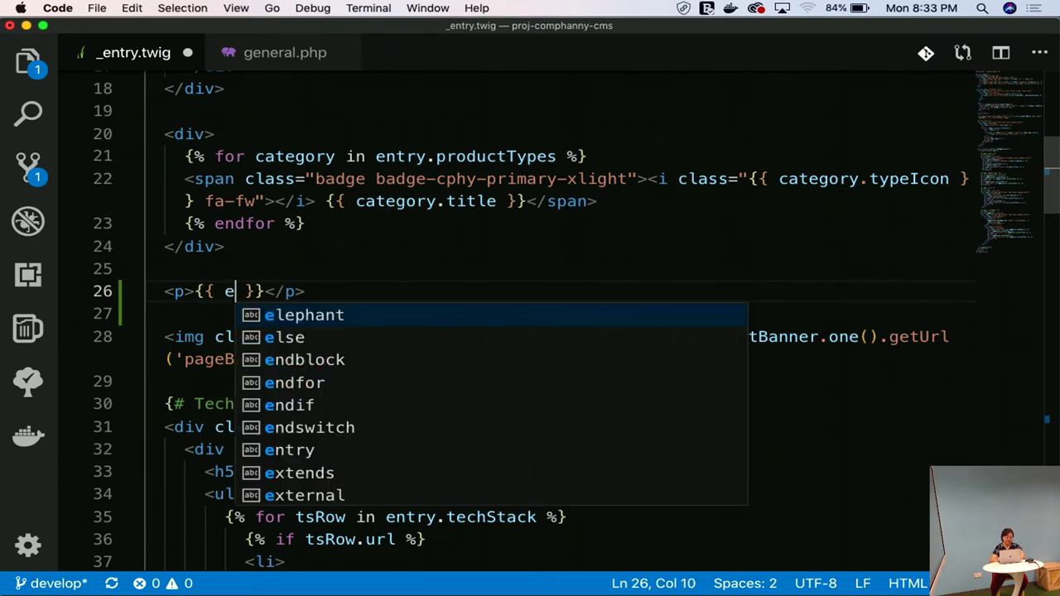
type("ntry")
type(".tsbl")
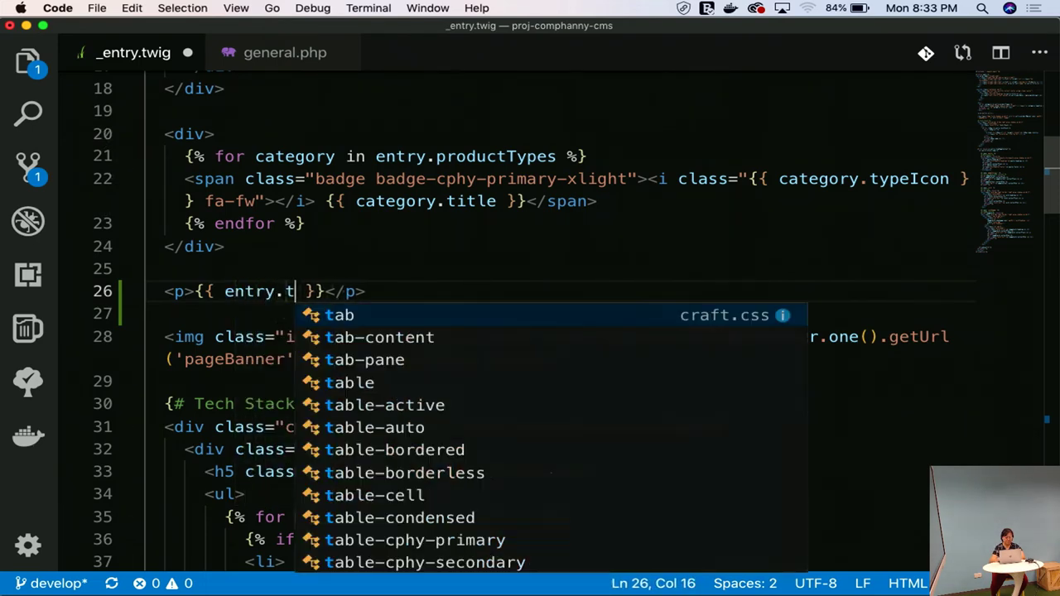
key("BackSpace")
key("BackSpace")
key("BackSpace")
type("a")
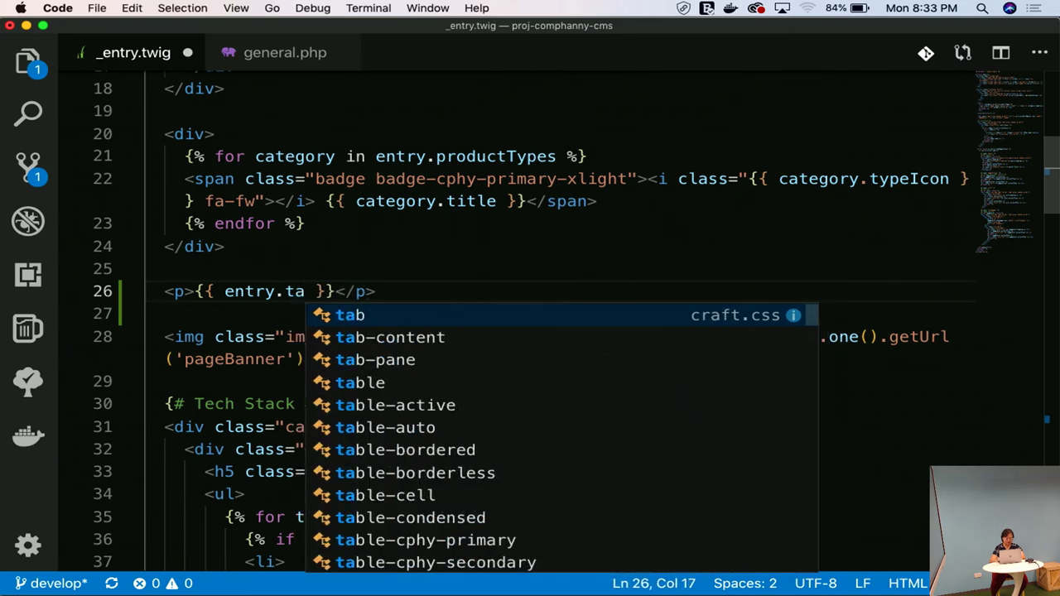
key("BackSpace")
key("BackSpace")
type("rpf")
key("BackSpace")
key("BackSpace")
key("BackSpace")
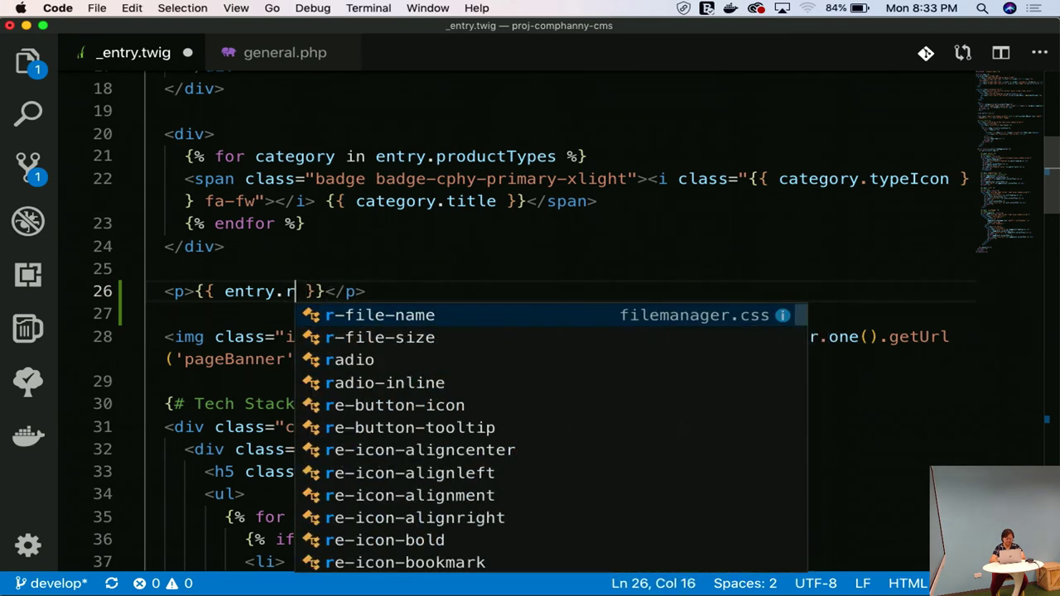
type("product")
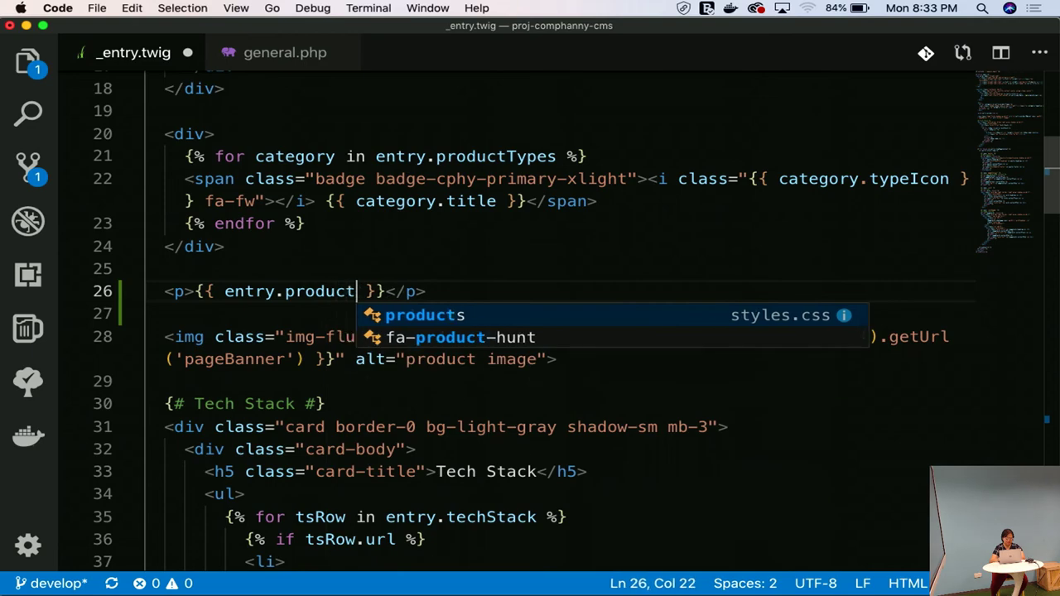
type("Tagline")
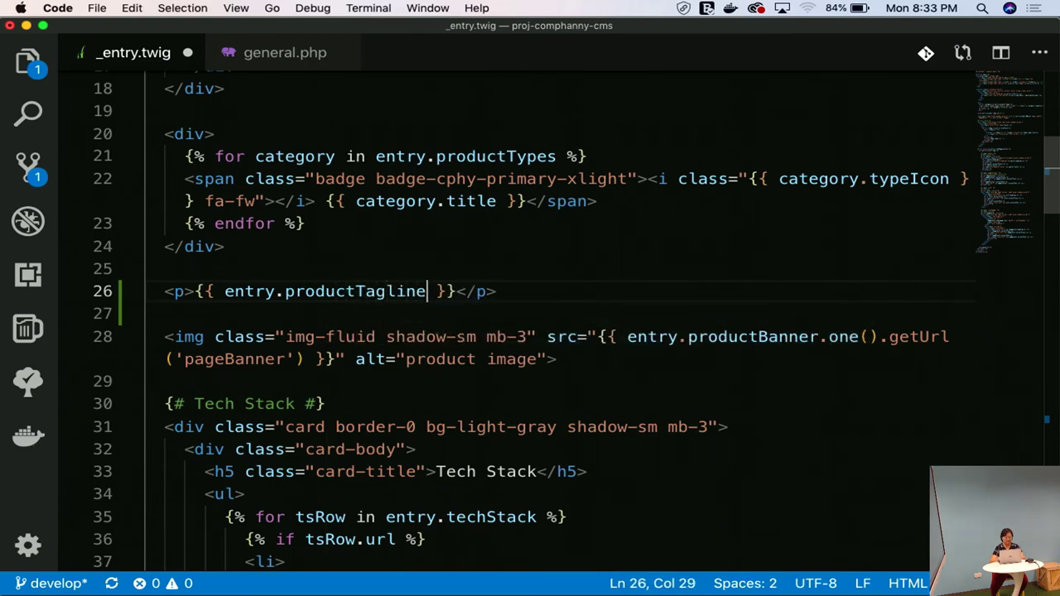
key("cmd+s")
Step: Switch to Firefox, reload the public Featured Product 1 page and check whether the tagline is output below the product type badges
key("ctrl+Up")
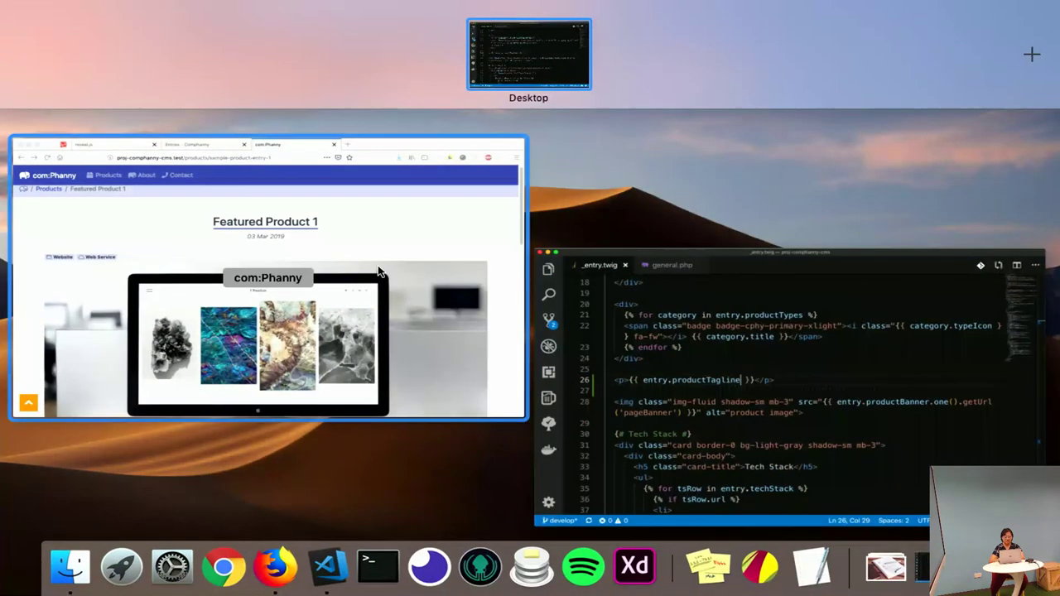
left_click(163, 138)
left_click(69, 57)
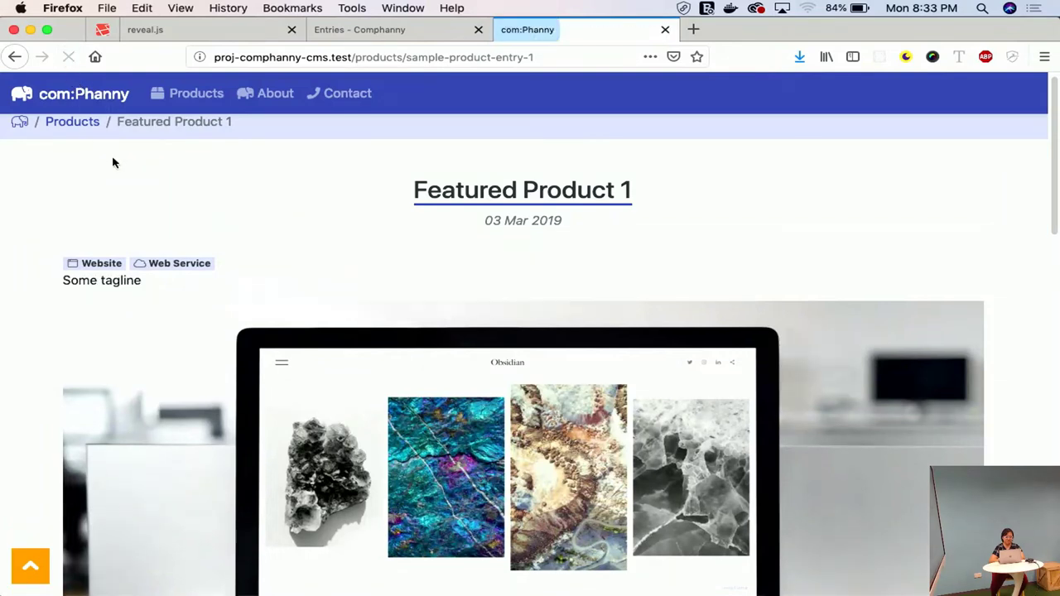
left_click_drag(65, 282, 151, 285)
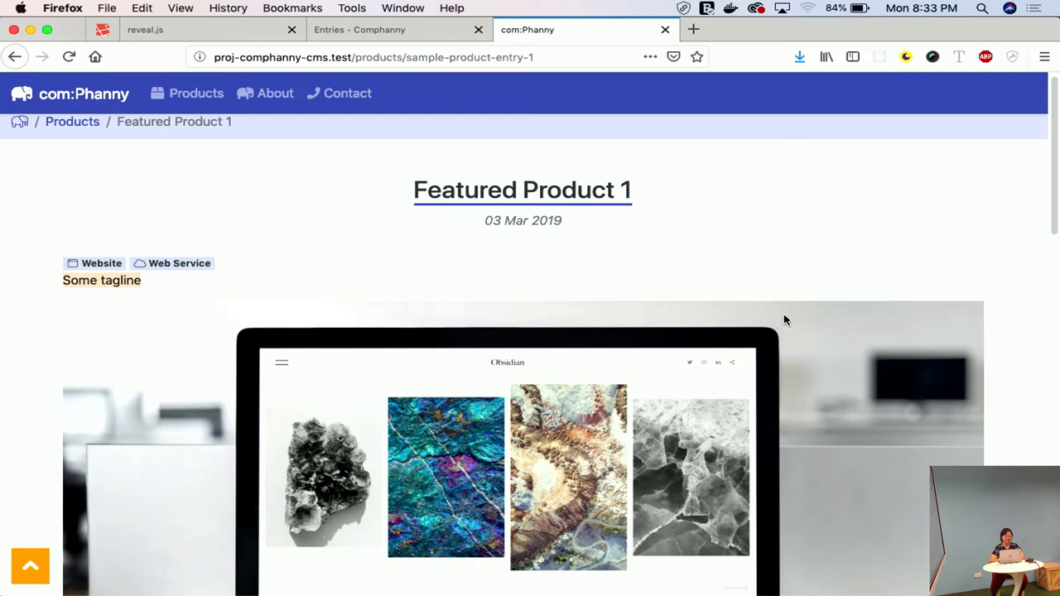
Step: Switch to Visual Studio Code and highlight the product tagline line and its entry variable in _entry.twig
key("ctrl+Up")
left_click(248, 278)
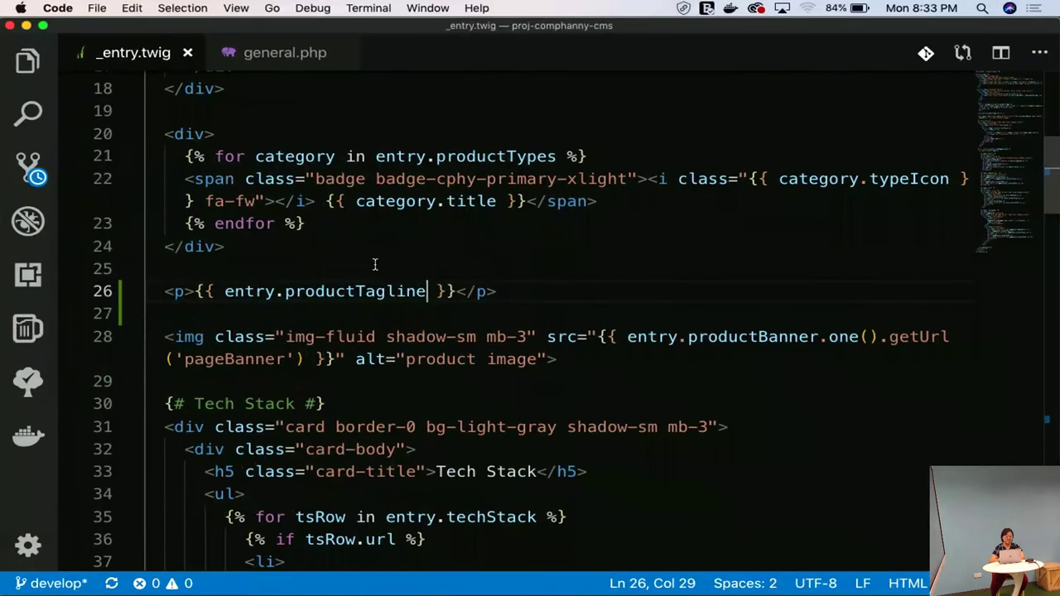
triple_click(244, 291)
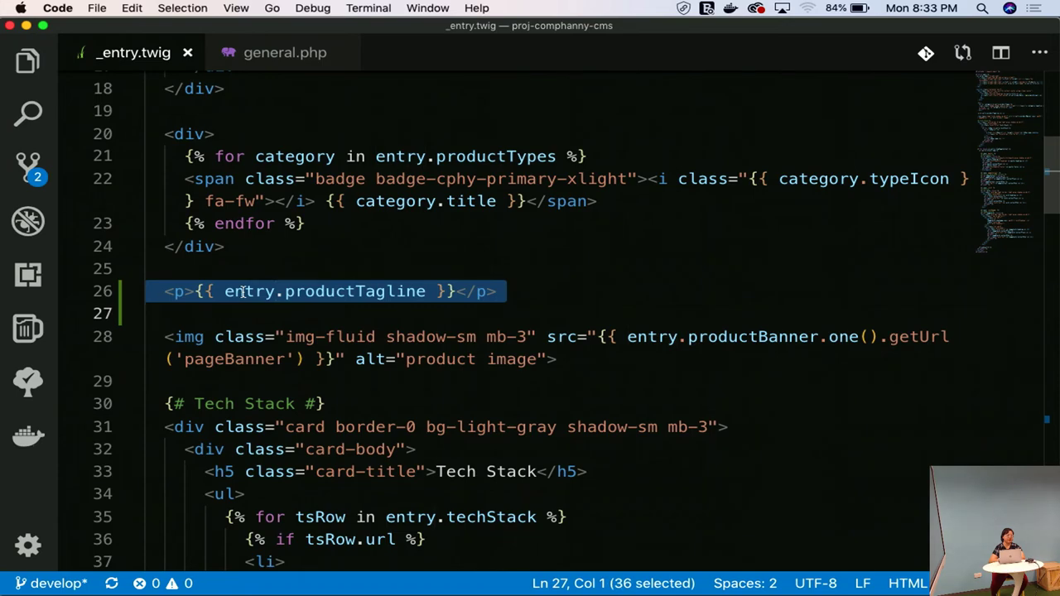
double_click(242, 292)
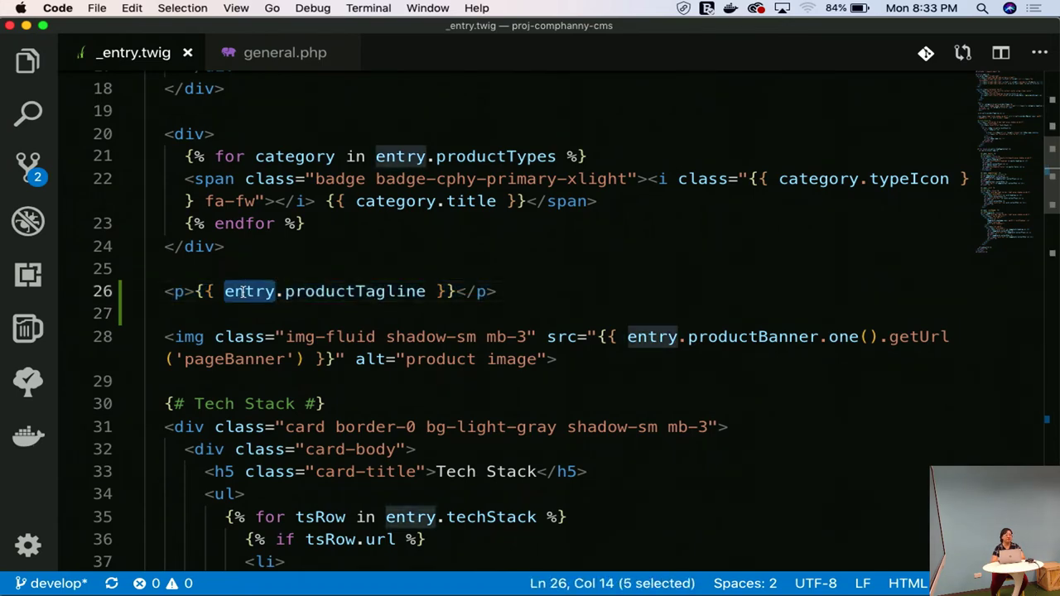
Step: Switch to Firefox and open the Sections settings in the Comphanny control panel
key("ctrl+Up")
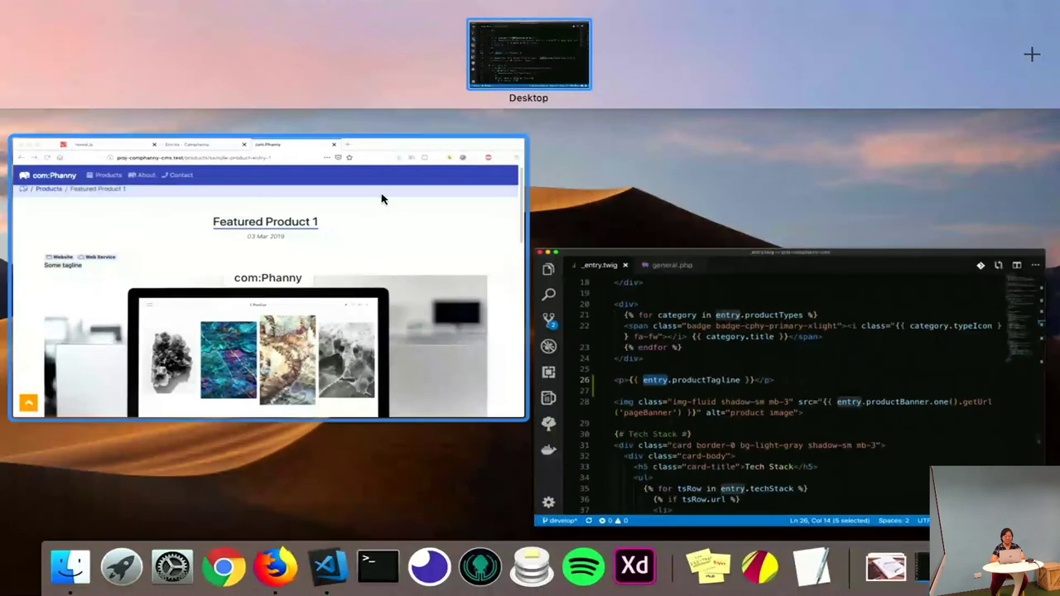
left_click(379, 199)
left_click(168, 30)
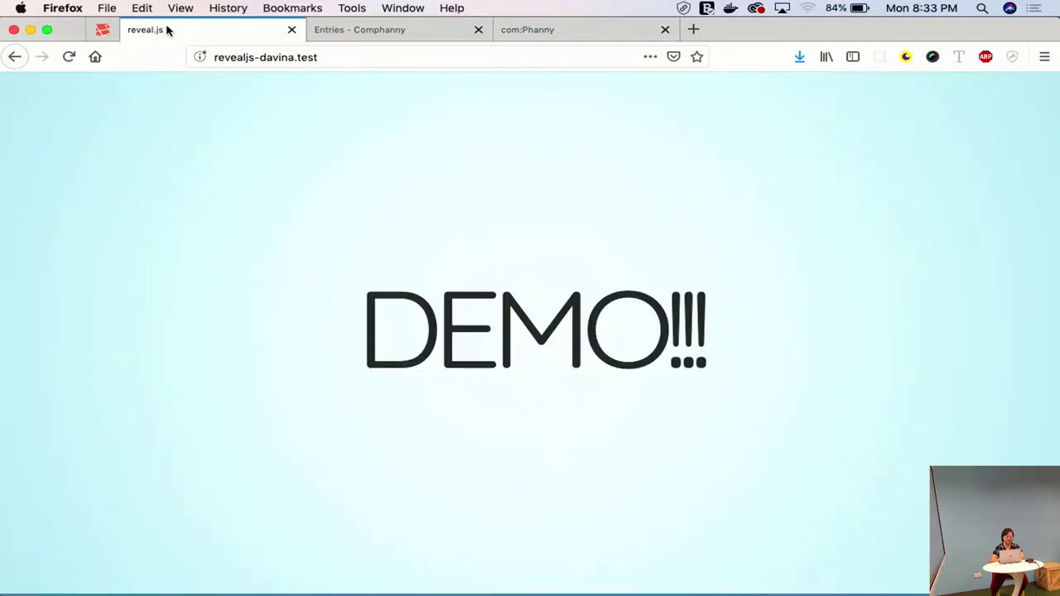
left_click(356, 31)
left_click(69, 298)
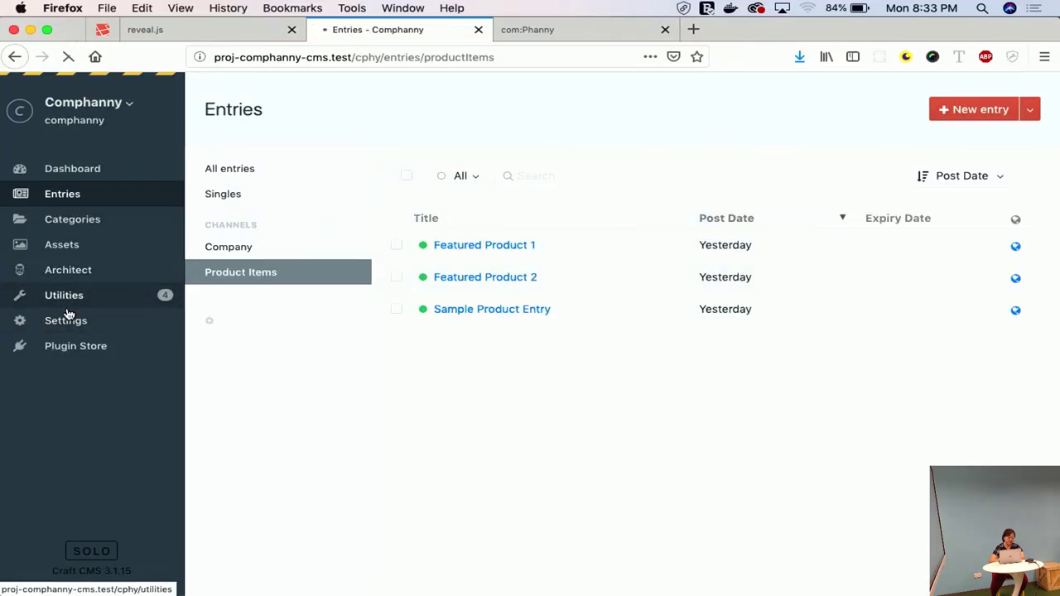
left_click(65, 320)
left_click(365, 372)
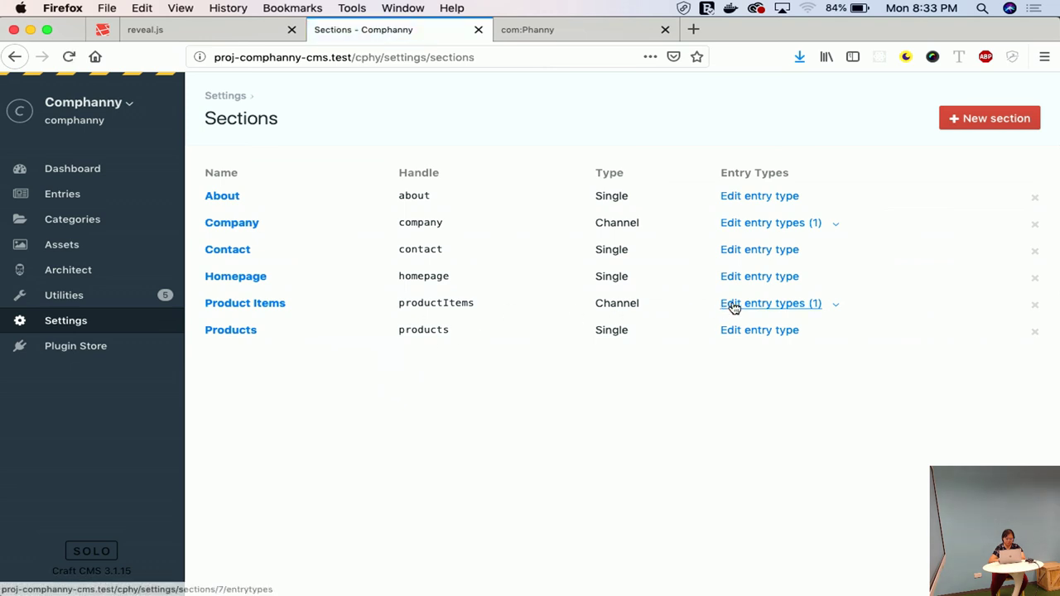
left_click(733, 305)
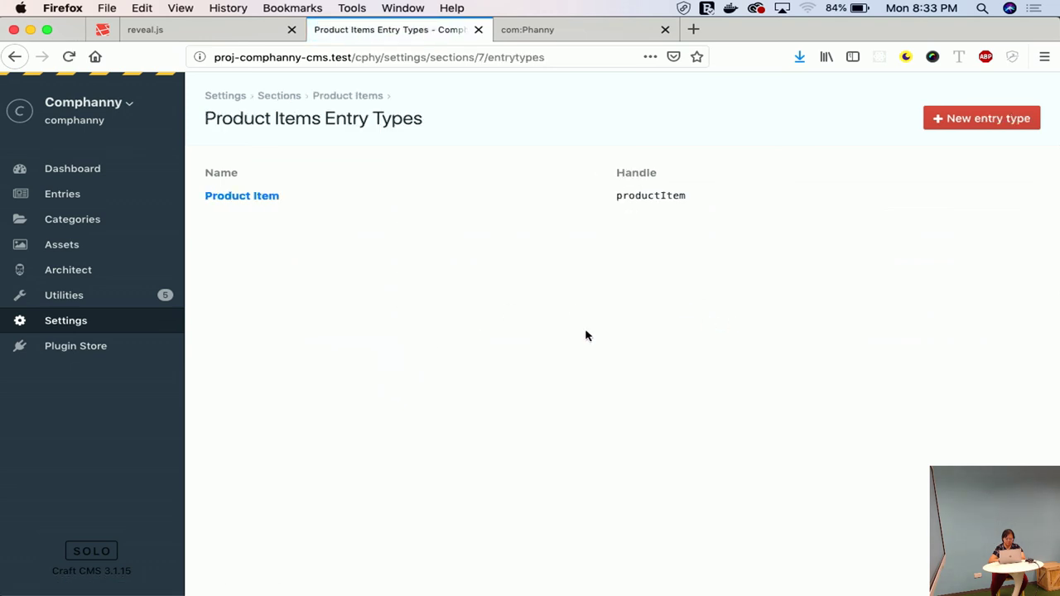
left_click(260, 202)
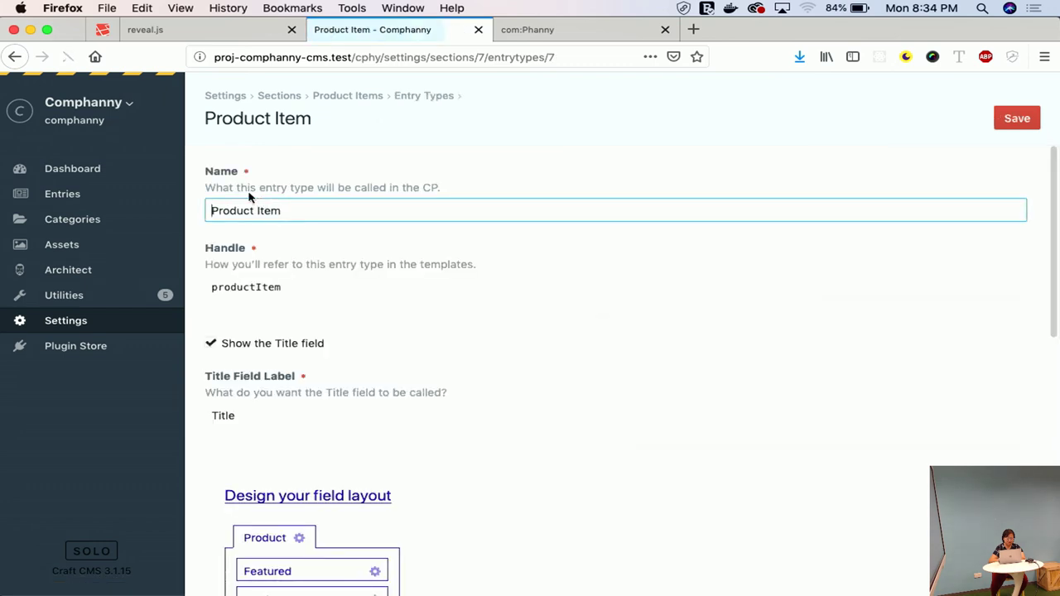
left_click(15, 56)
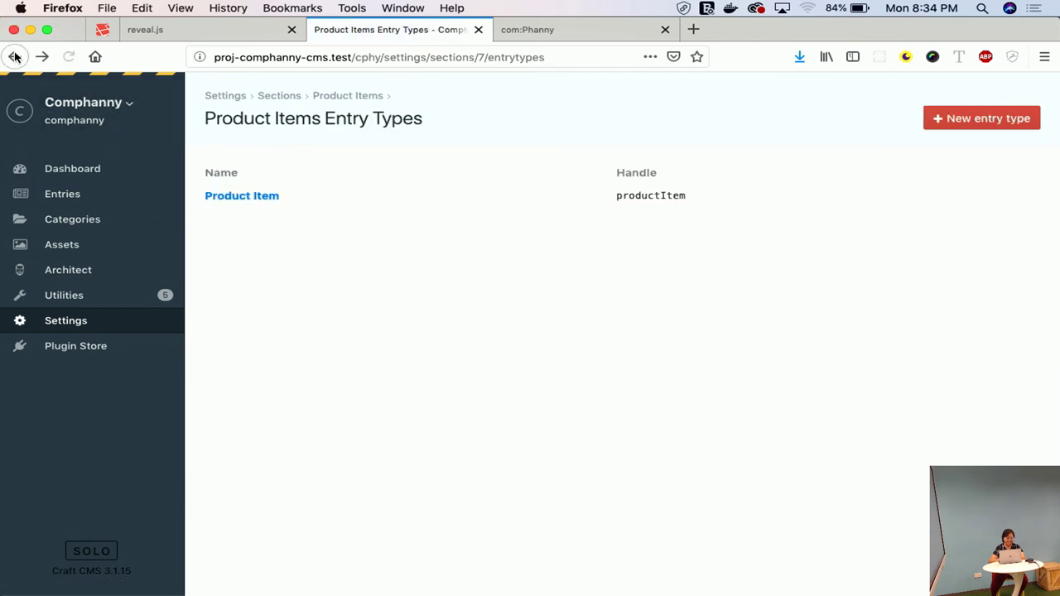
left_click(15, 56)
Step: Open the Product Items section settings and examine the template path assigned to the Comphanny site
left_click(282, 305)
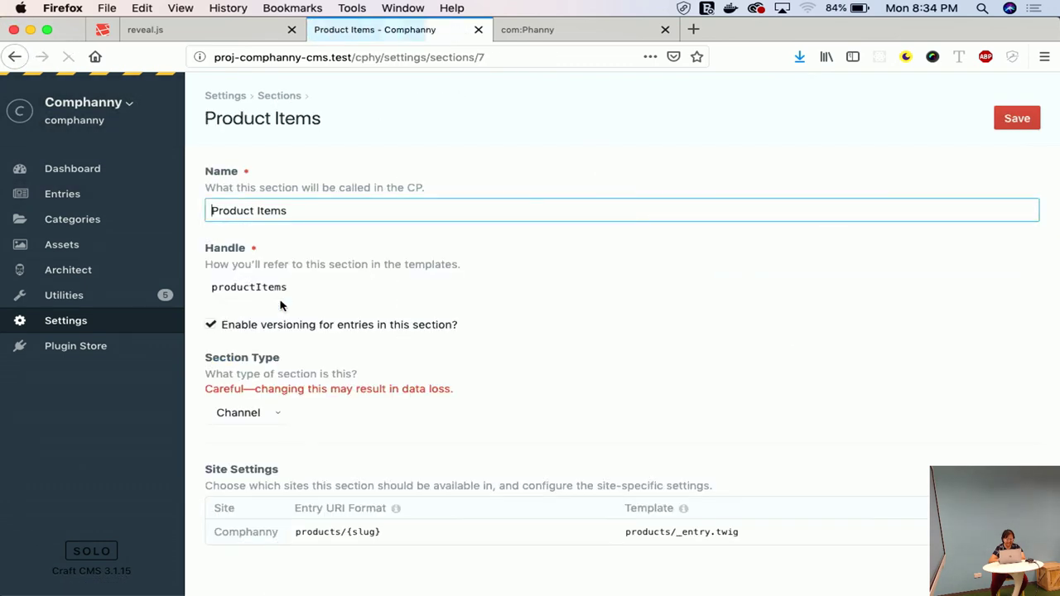
left_click(757, 534)
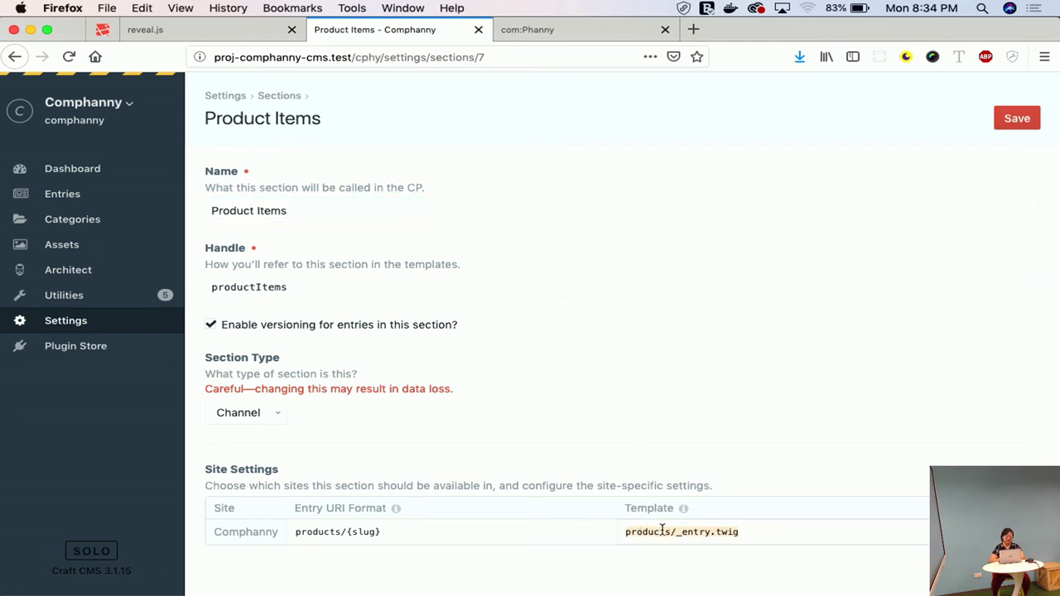
key("ctrl+Up")
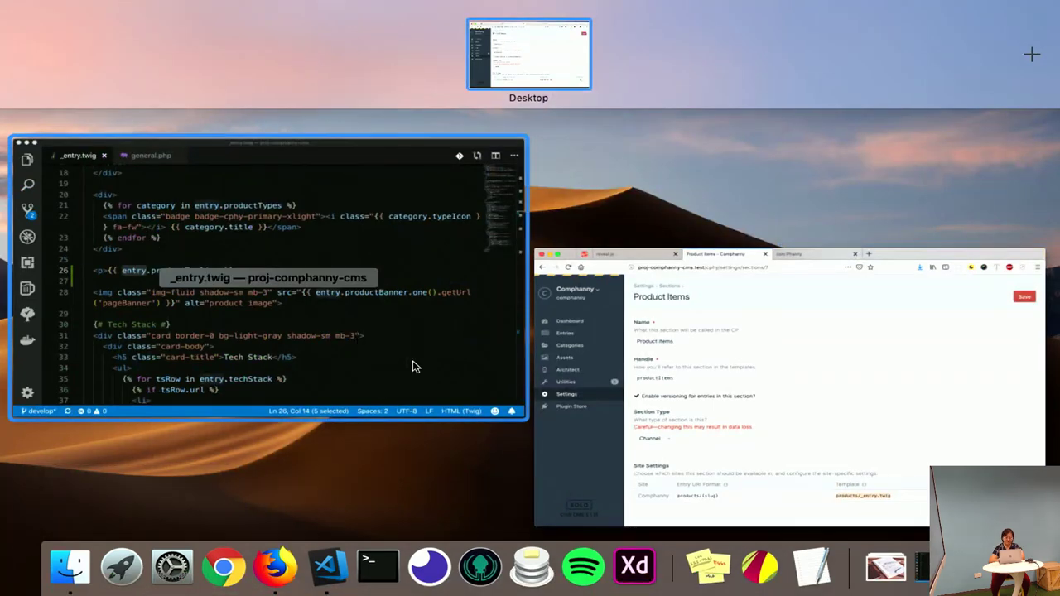
left_click(671, 444)
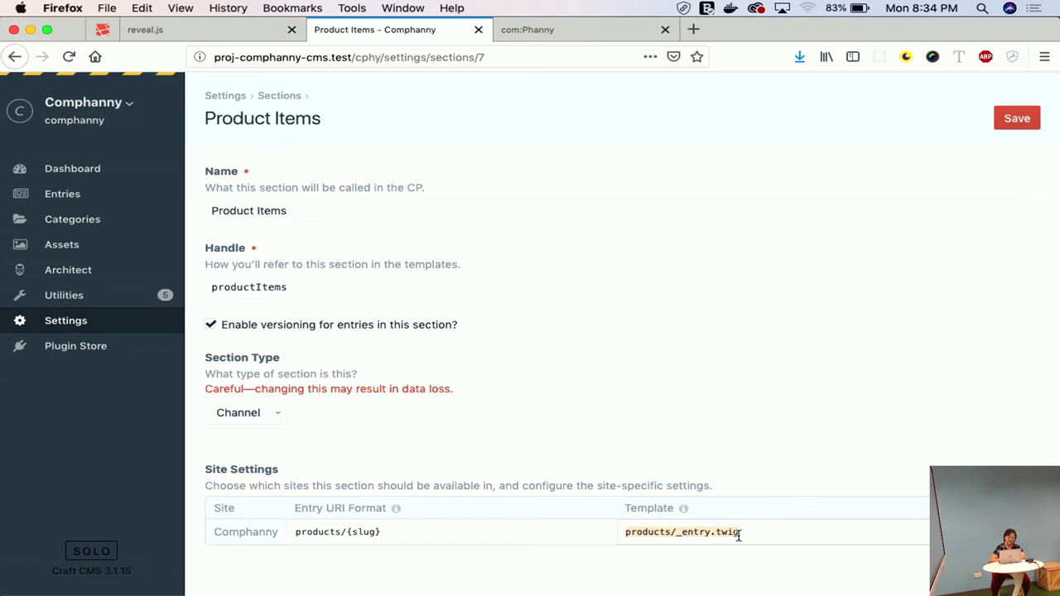
Step: Switch to Visual Studio Code and look up where _entry.twig sits in the project's templates folder
key("ctrl+Up")
left_click(315, 209)
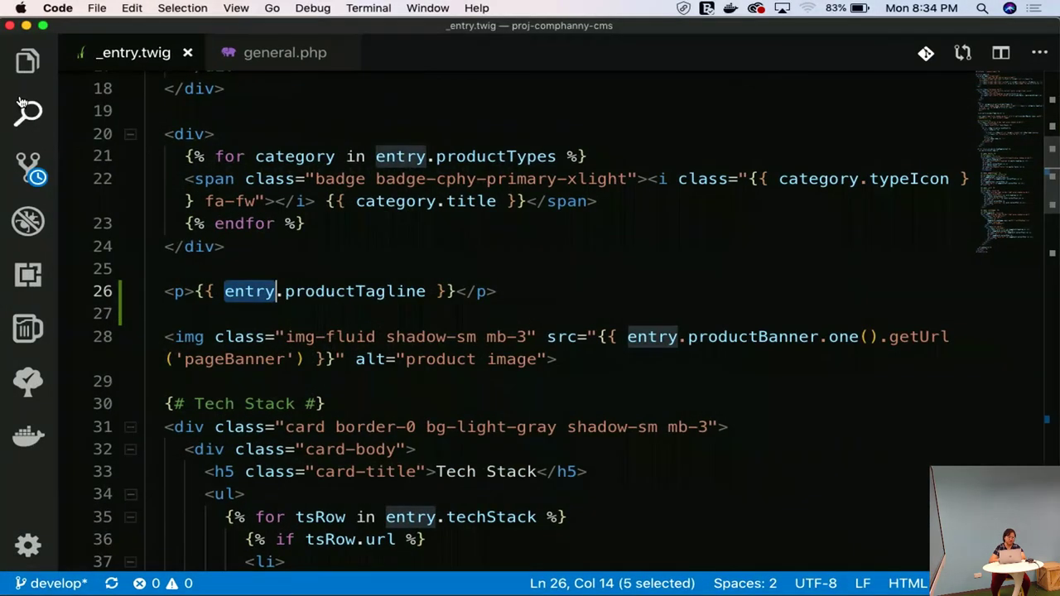
left_click(26, 63)
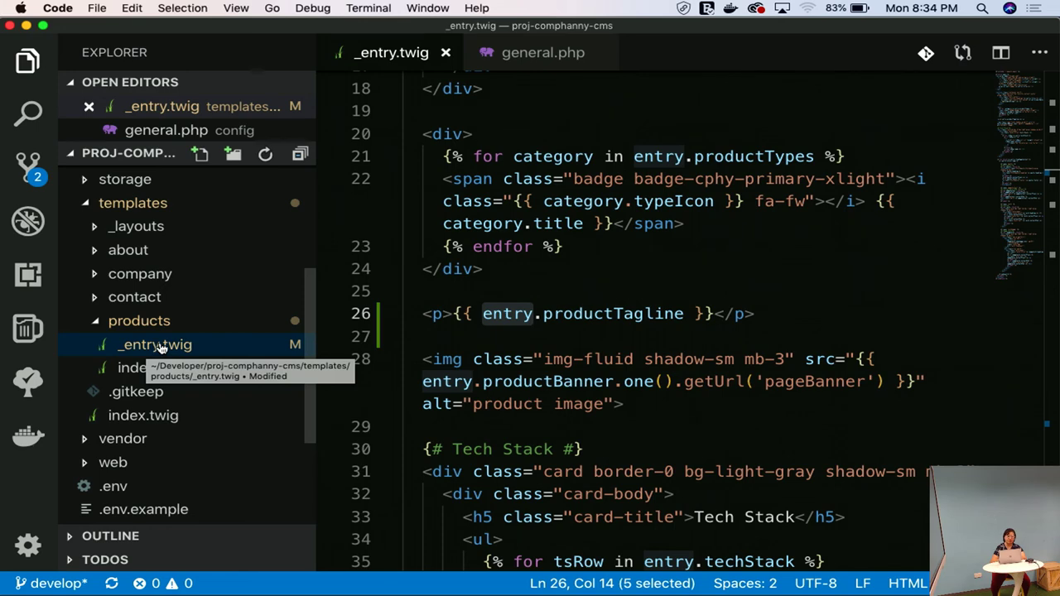
left_click(29, 65)
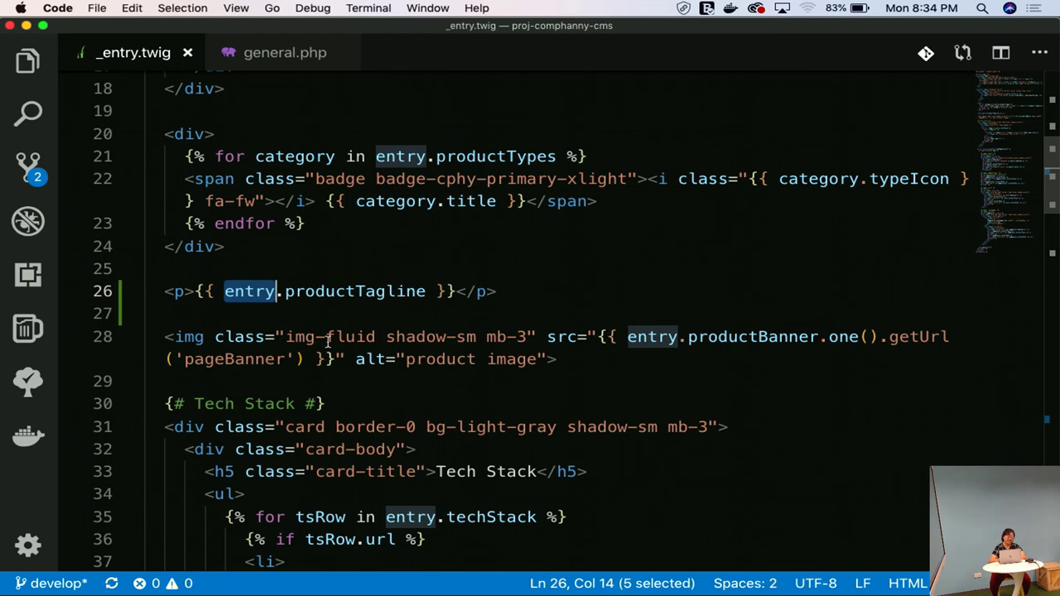
Step: Highlight the productTagline and productTypes field handles used on the entry variable in _entry.twig
double_click(351, 292)
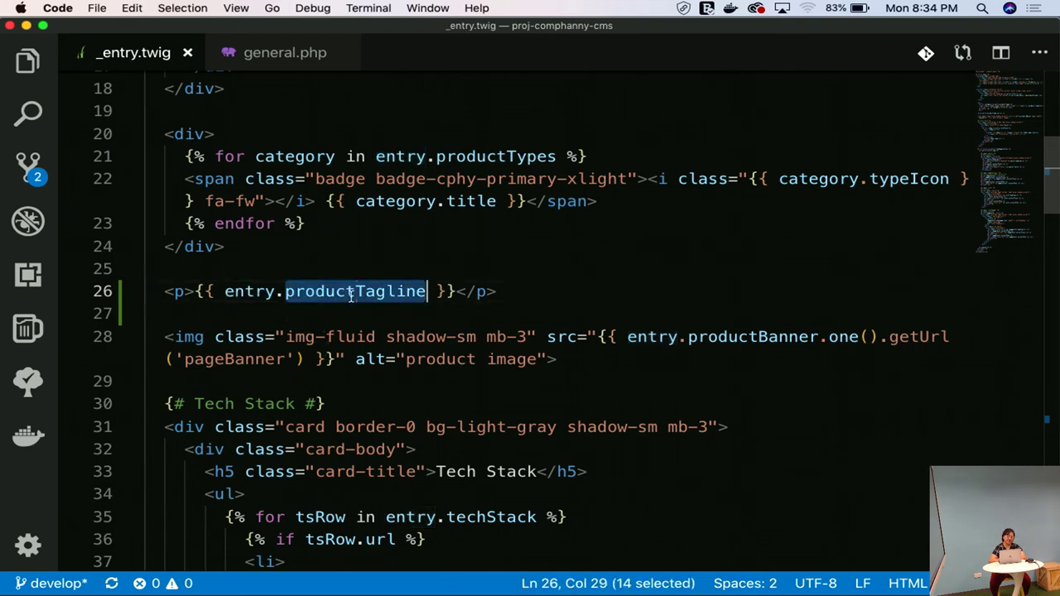
double_click(495, 156)
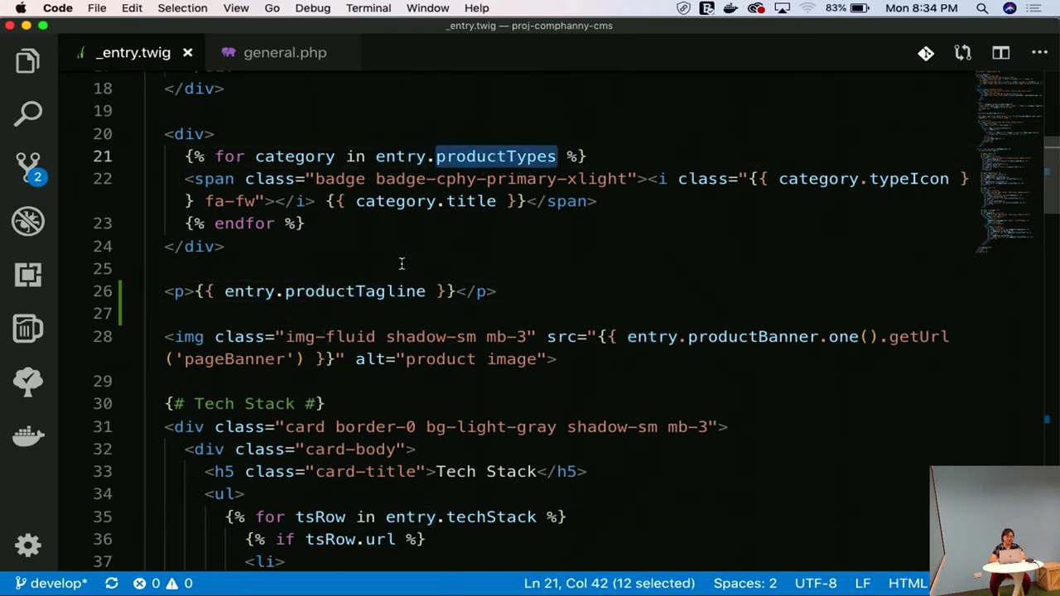
double_click(394, 289)
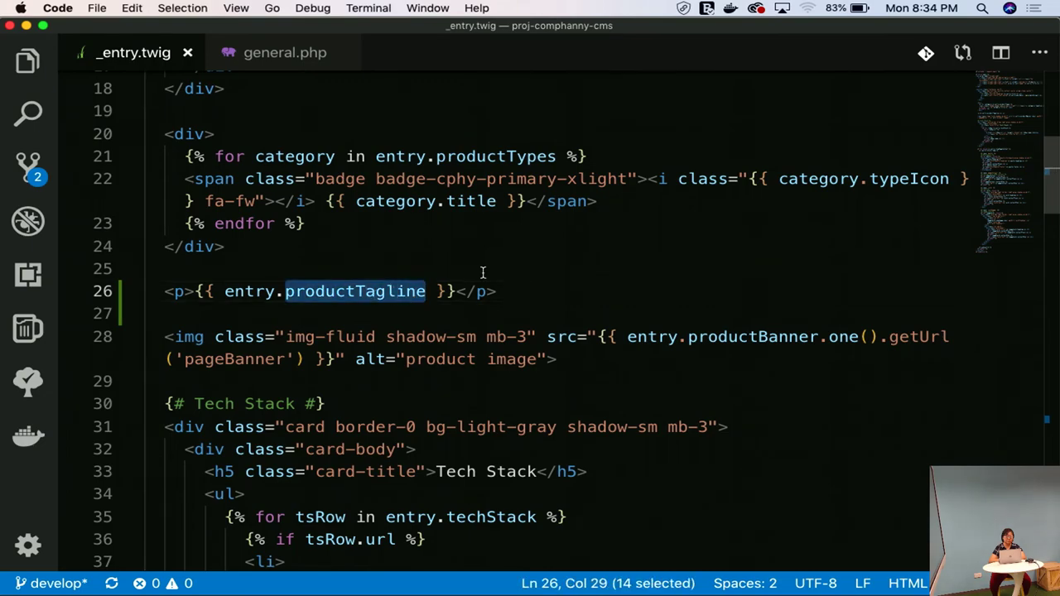
Step: Switch to Firefox and open the Fields settings in the control panel to view the field handles
key("ctrl+Up")
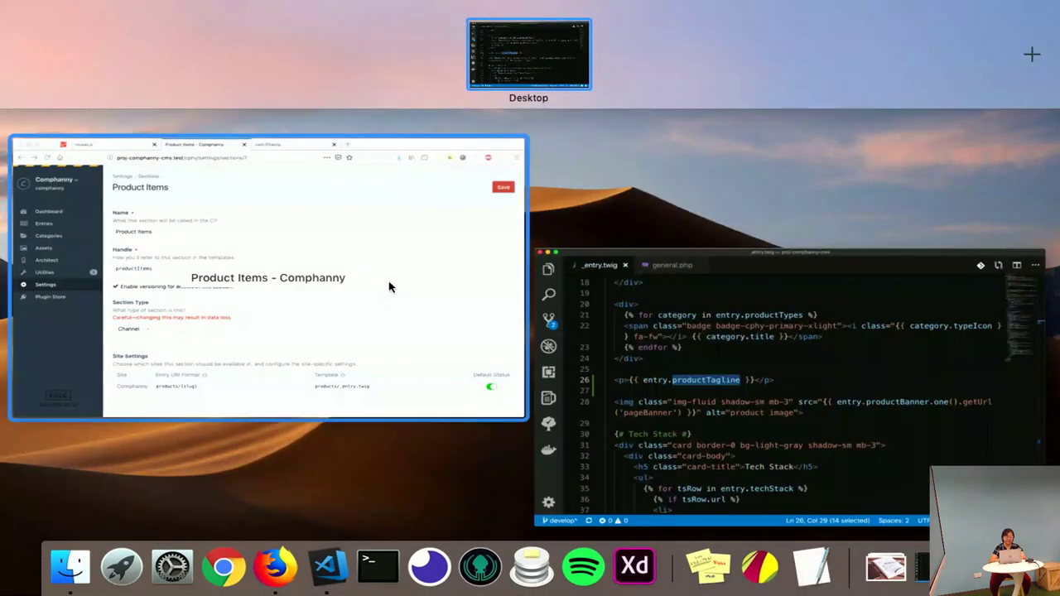
left_click(390, 284)
left_click(70, 324)
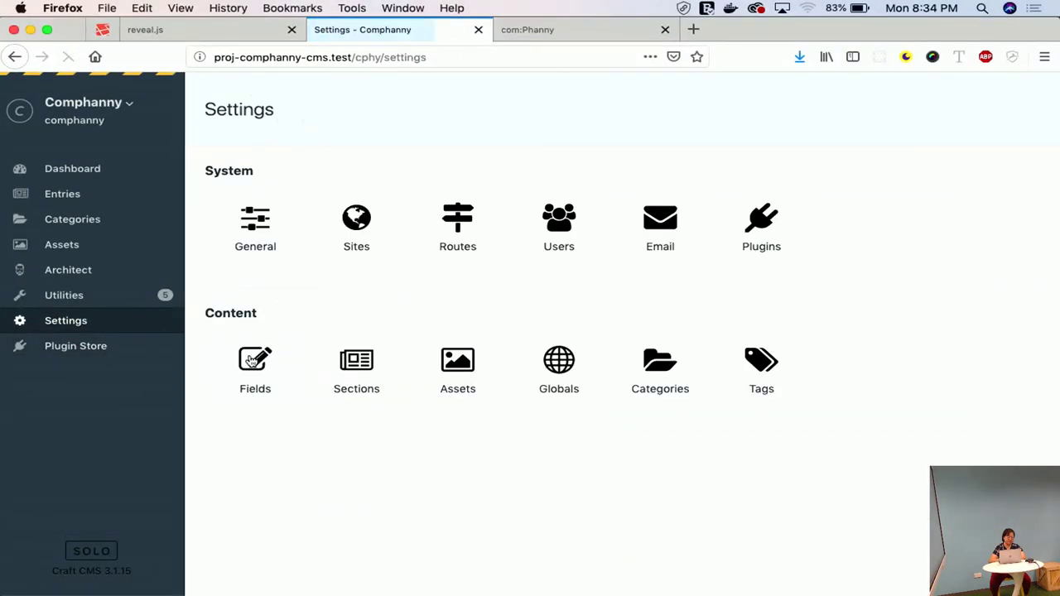
left_click(246, 368)
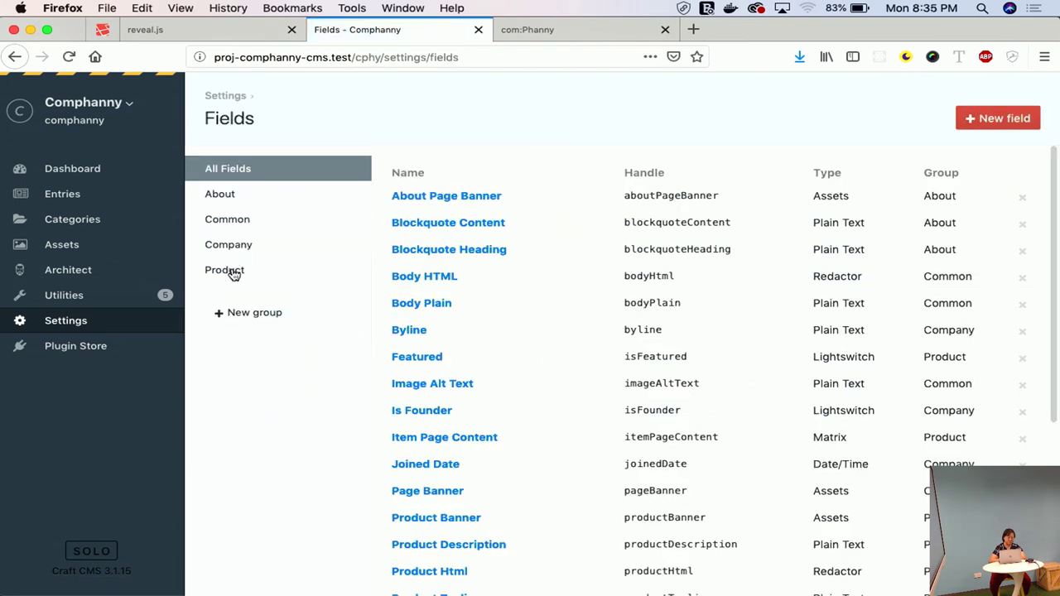
Step: Open the Product Tagline field from the Product group and highlight its handle
left_click(232, 272)
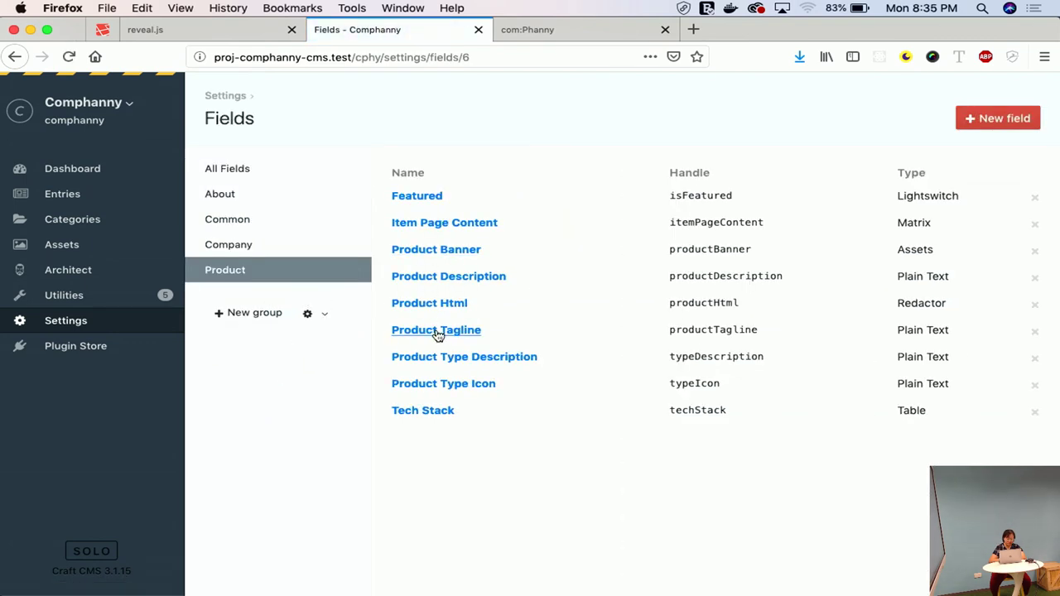
left_click(436, 330)
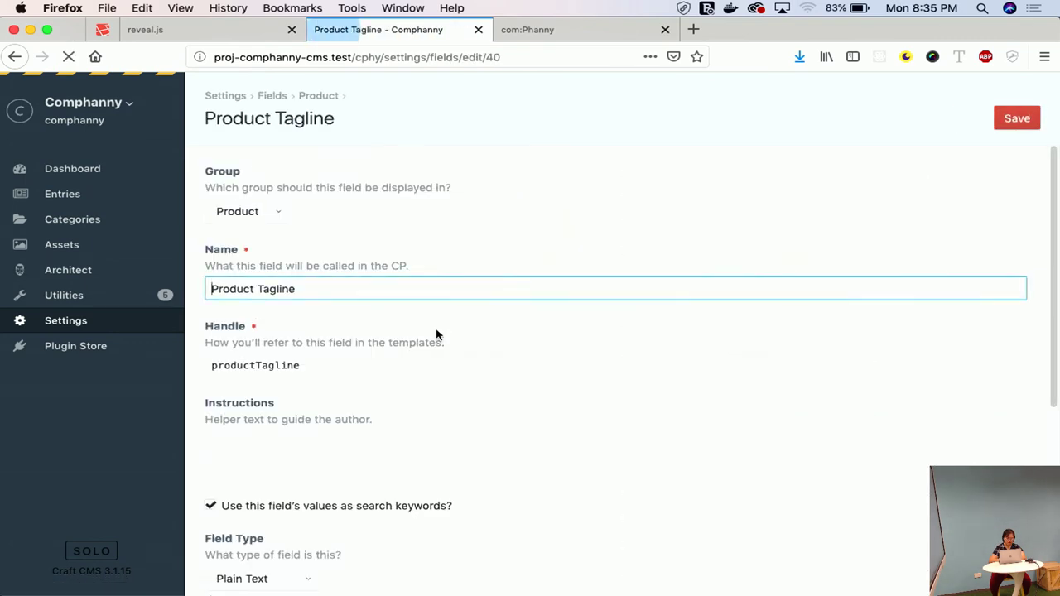
left_click(246, 364)
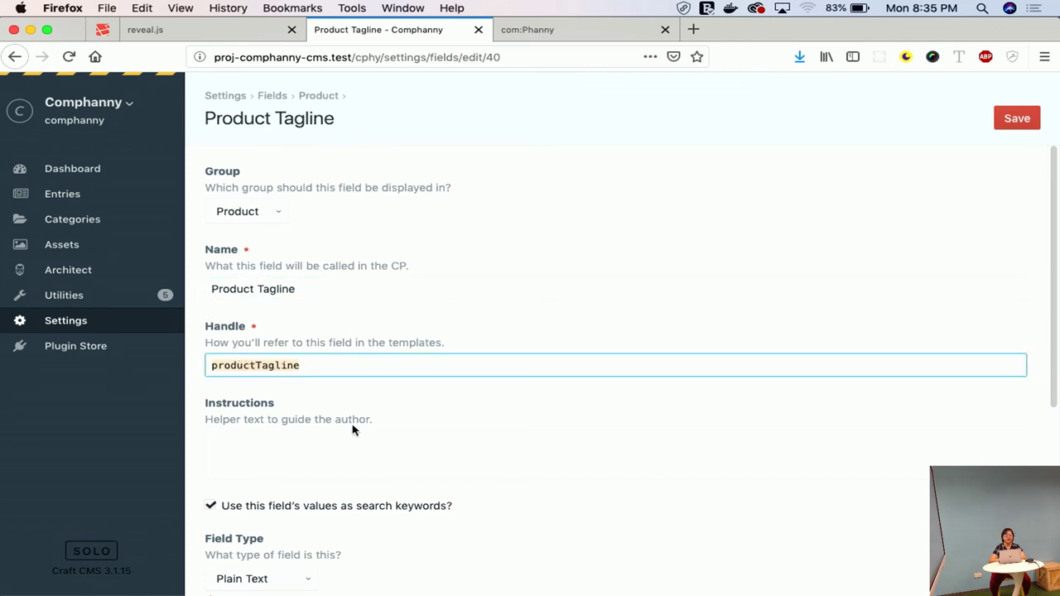
key("super+a")
Step: Switch to Visual Studio Code and review how _entry.twig outputs field handles, from the tagline through the Tech Stack and matrix block cases
key("ctrl+Up")
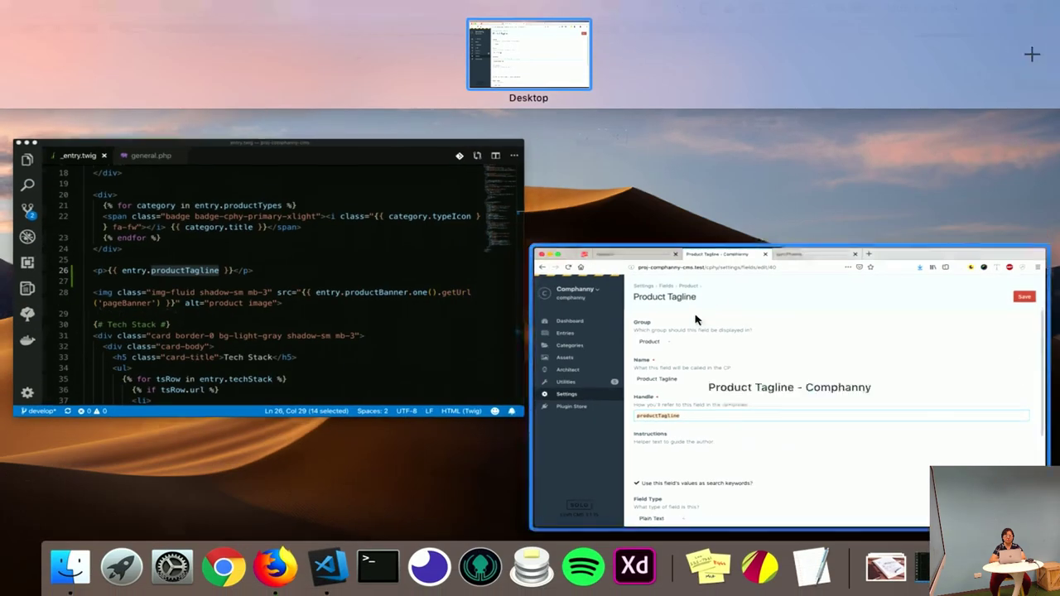
left_click(393, 306)
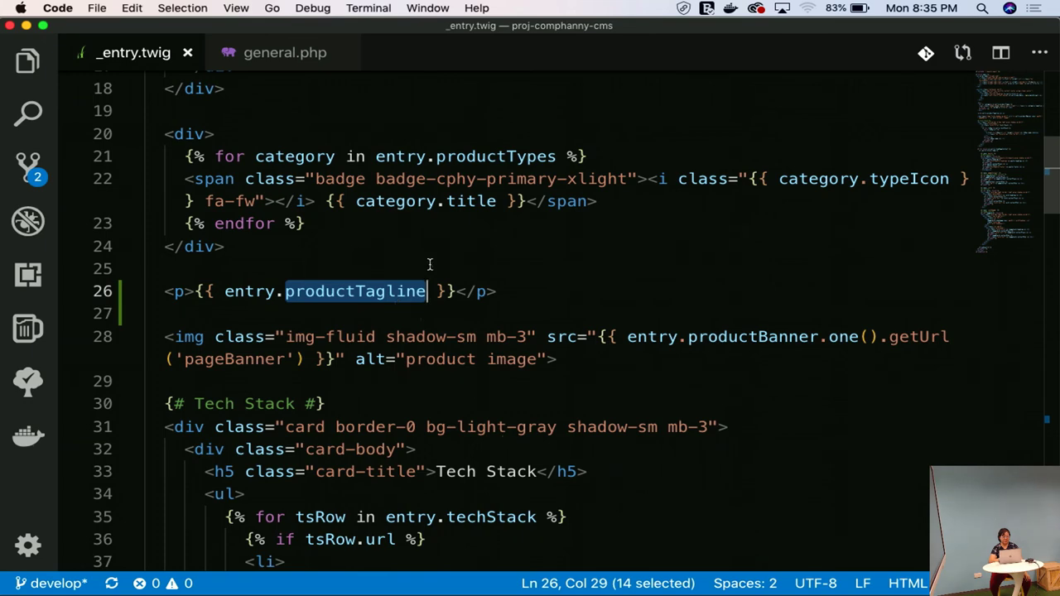
scroll(515, 319, "down", 6)
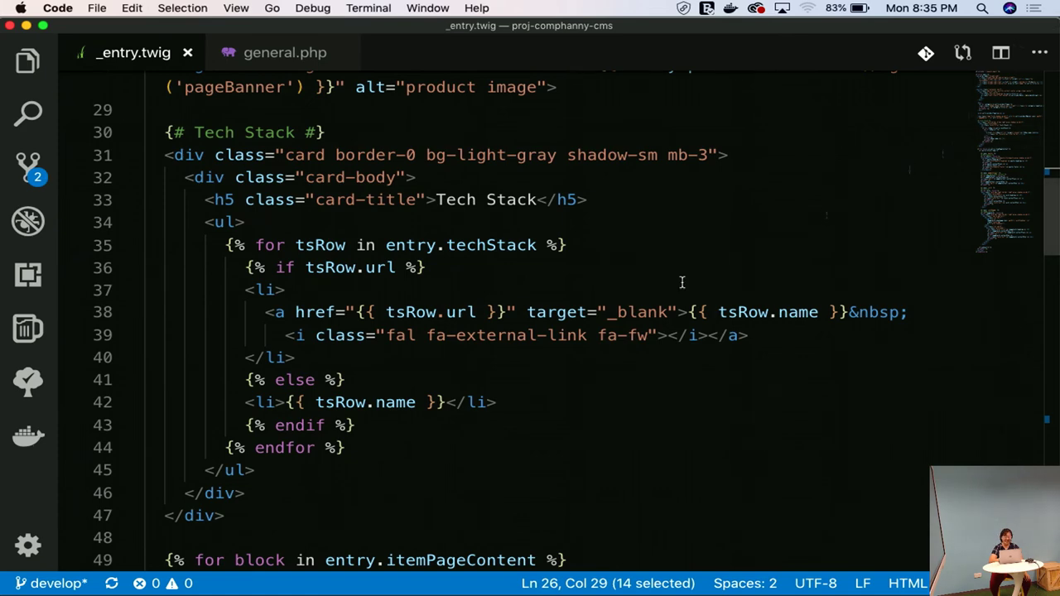
scroll(613, 298, "down", 15)
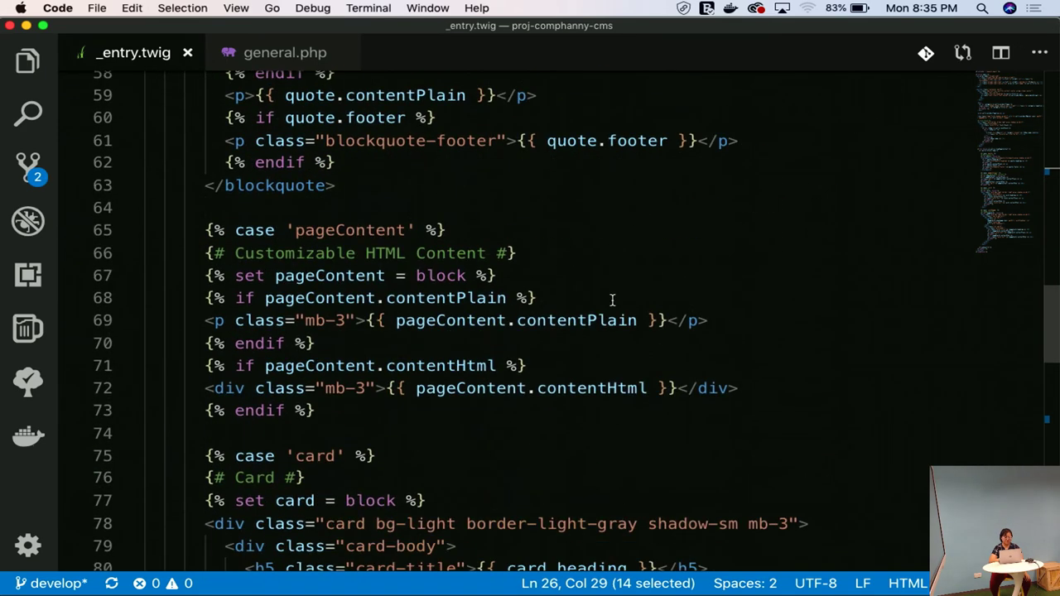
scroll(613, 300, "down", 13)
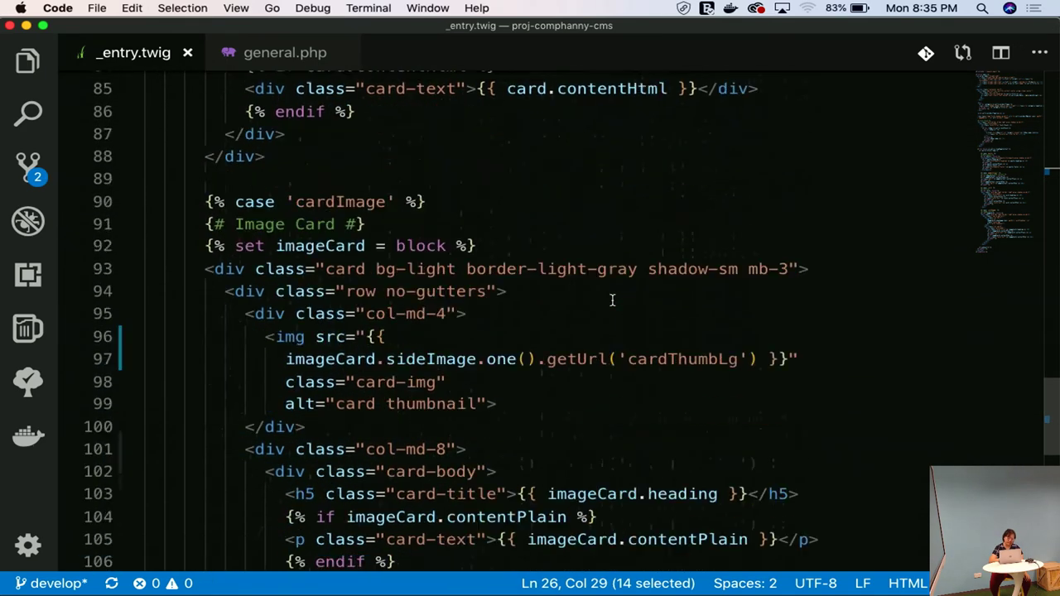
scroll(613, 300, "down", 5)
scroll(612, 299, "up", 6)
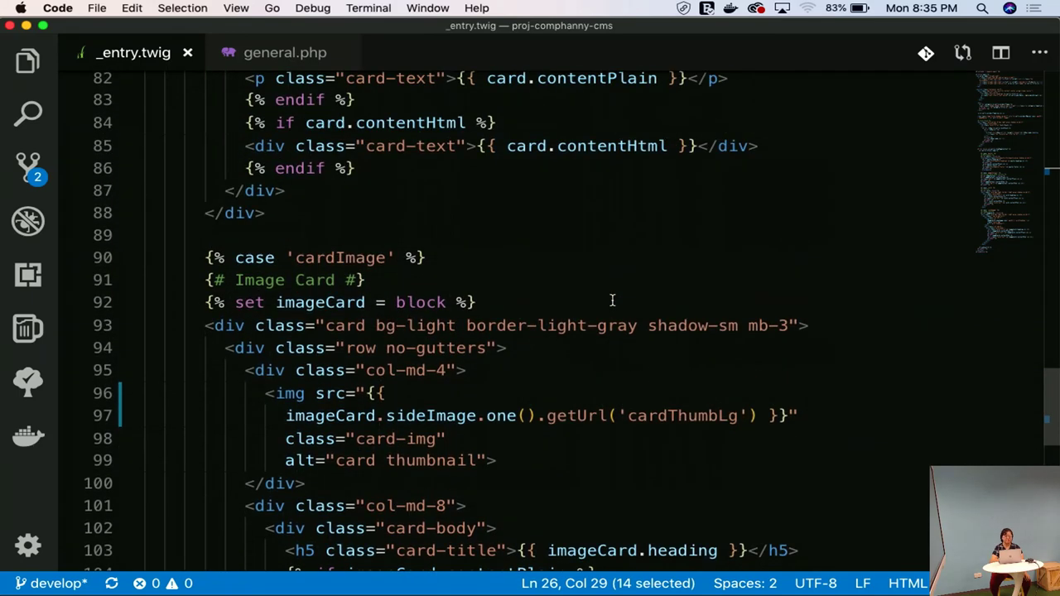
Step: Switch to Firefox and examine the tagline, banner image and Tech Stack on the Featured Product 1 page
key("ctrl+Up")
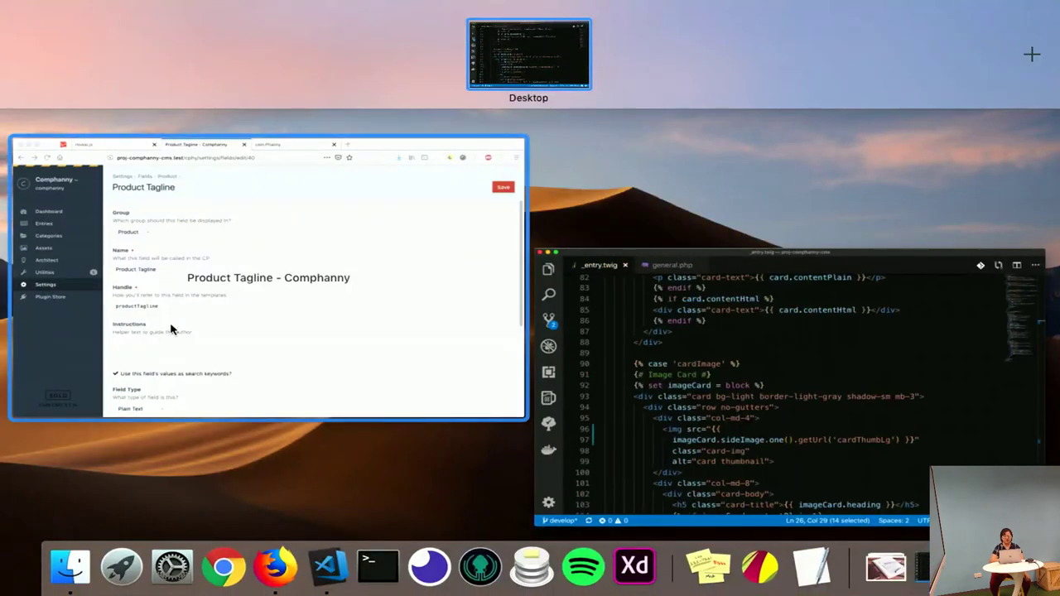
left_click(454, 346)
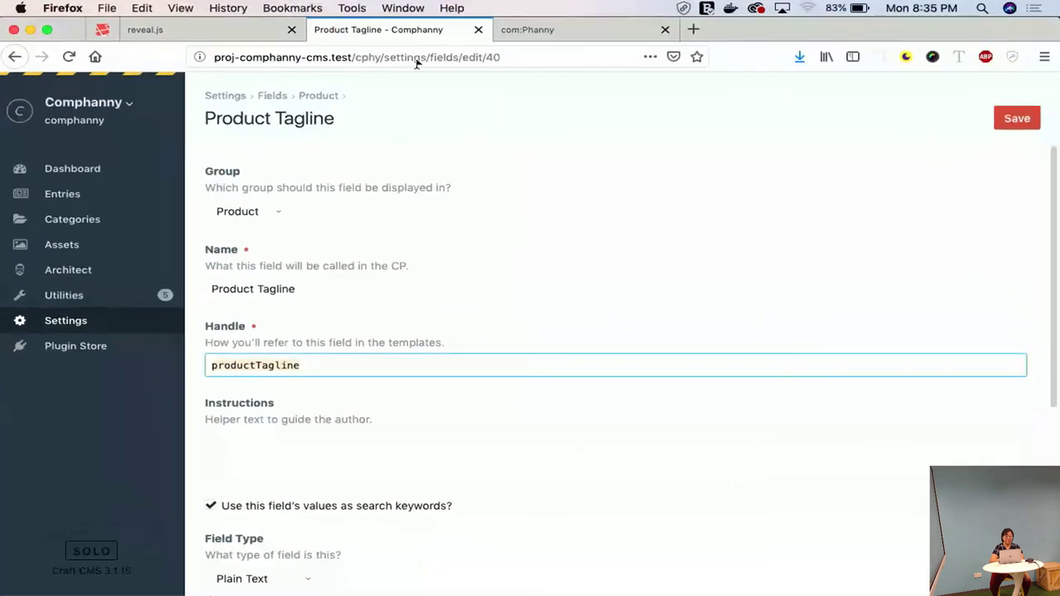
left_click(511, 36)
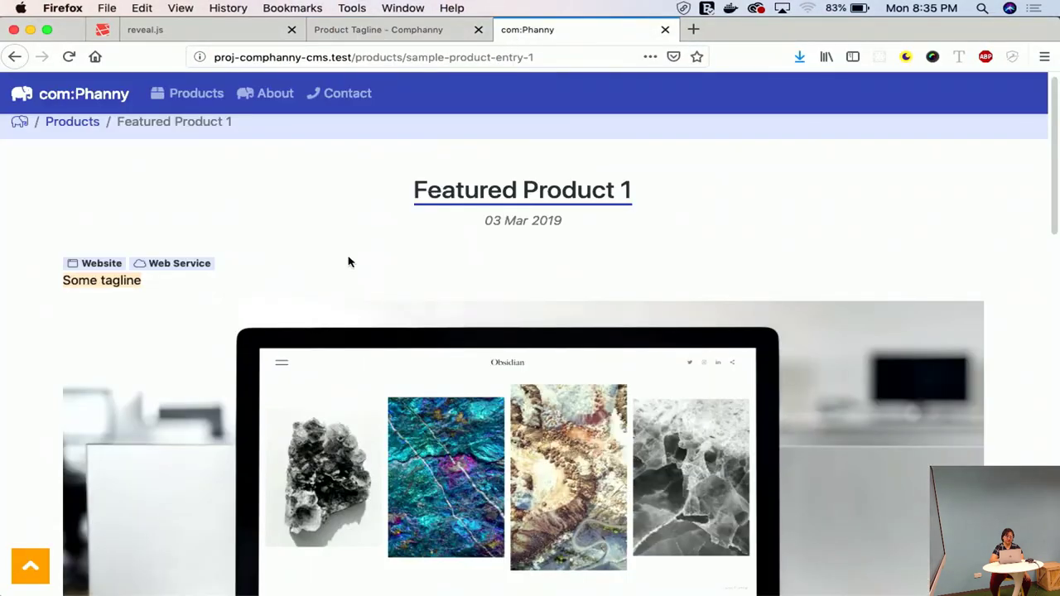
scroll(348, 262, "down", 3)
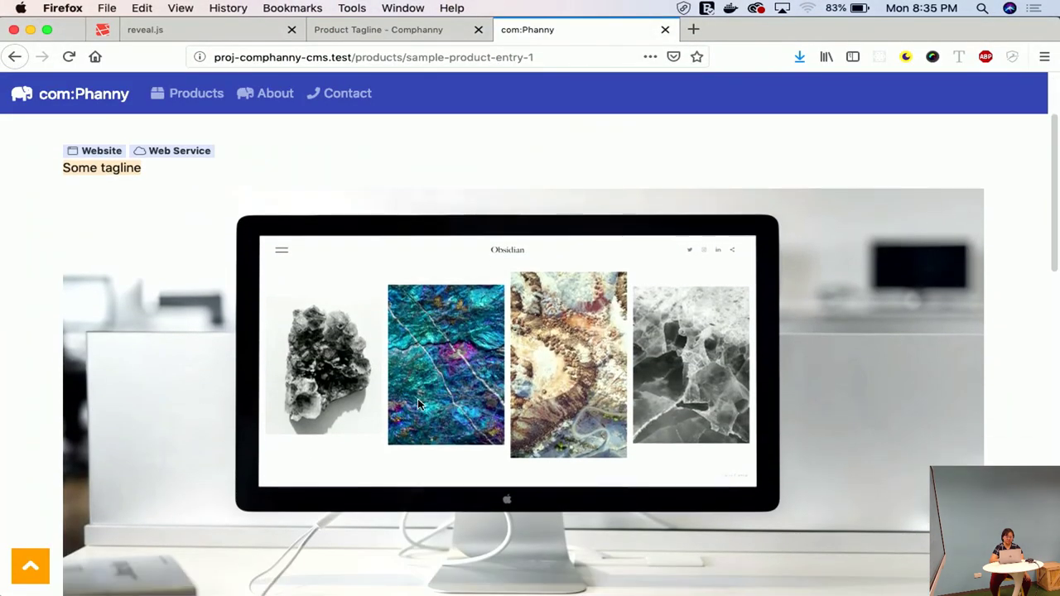
scroll(443, 431, "down", 4)
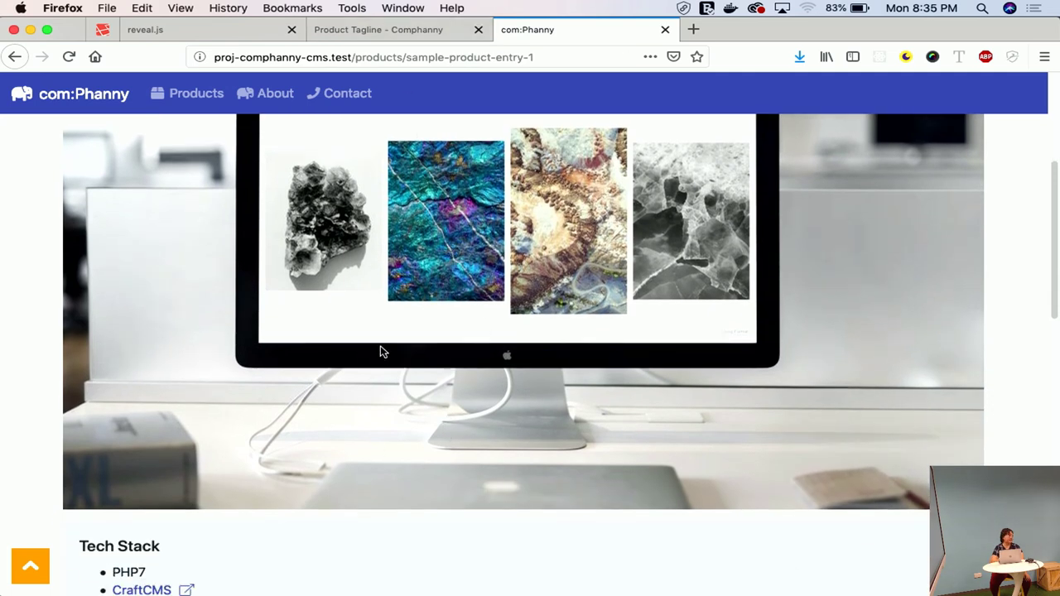
Step: Open the control panel's Asset Settings and view the volumes and the image transforms
left_click(407, 33)
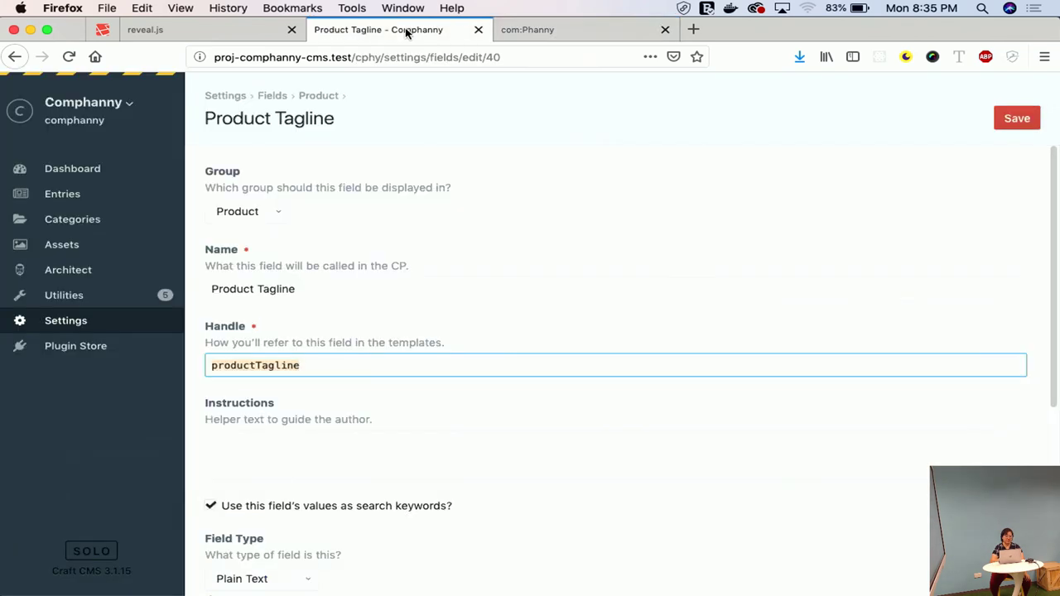
left_click(78, 318)
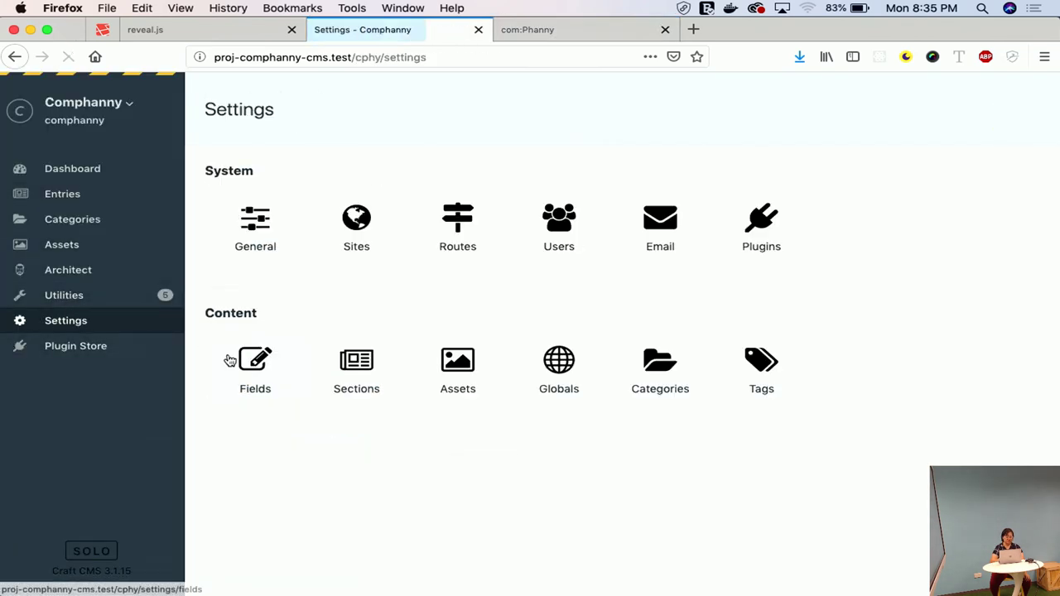
left_click(463, 371)
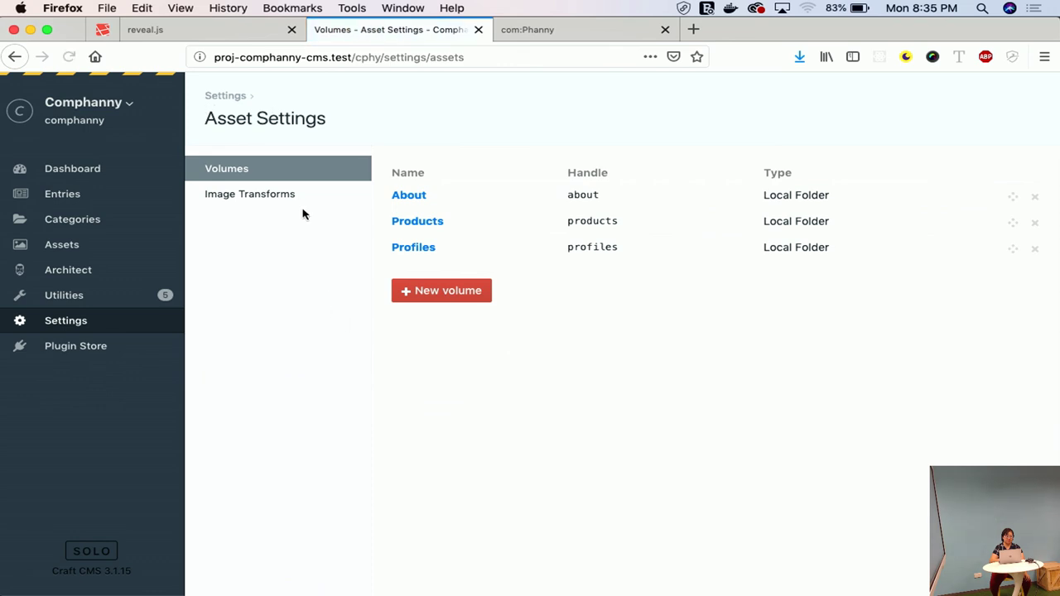
left_click(282, 195)
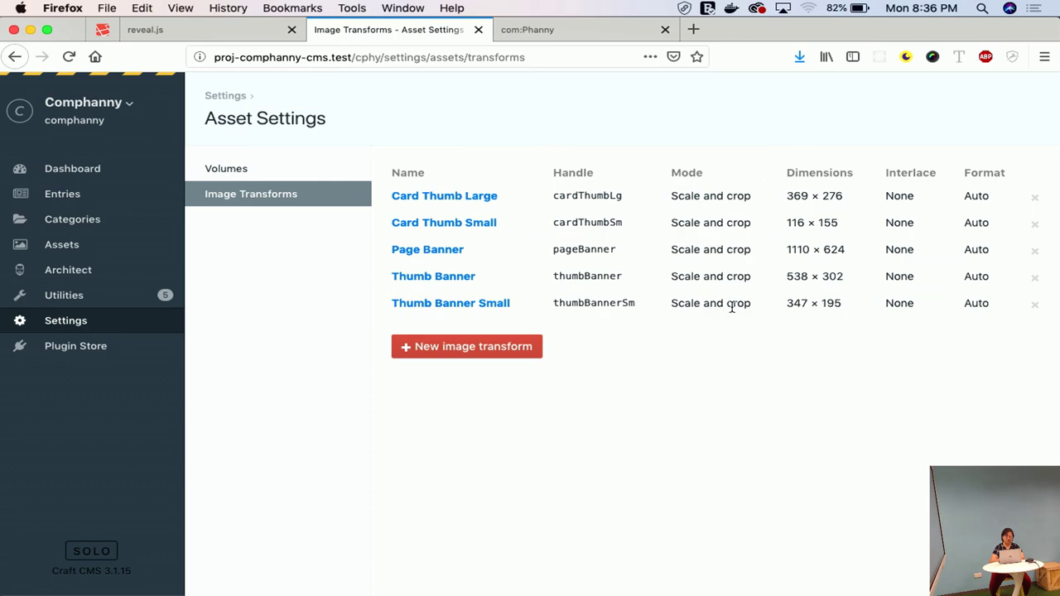
Step: Switch to Visual Studio Code and highlight the cardThumbLg transform handle in the image card's getUrl call in _entry.twig
mouse_move(1057, 2)
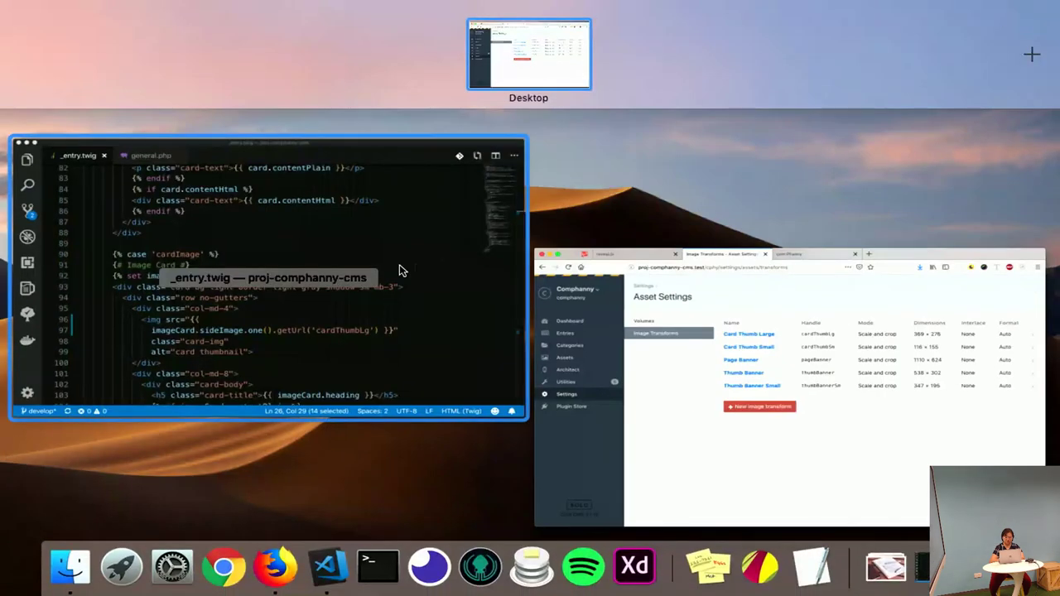
left_click(398, 264)
scroll(443, 315, "down", 4)
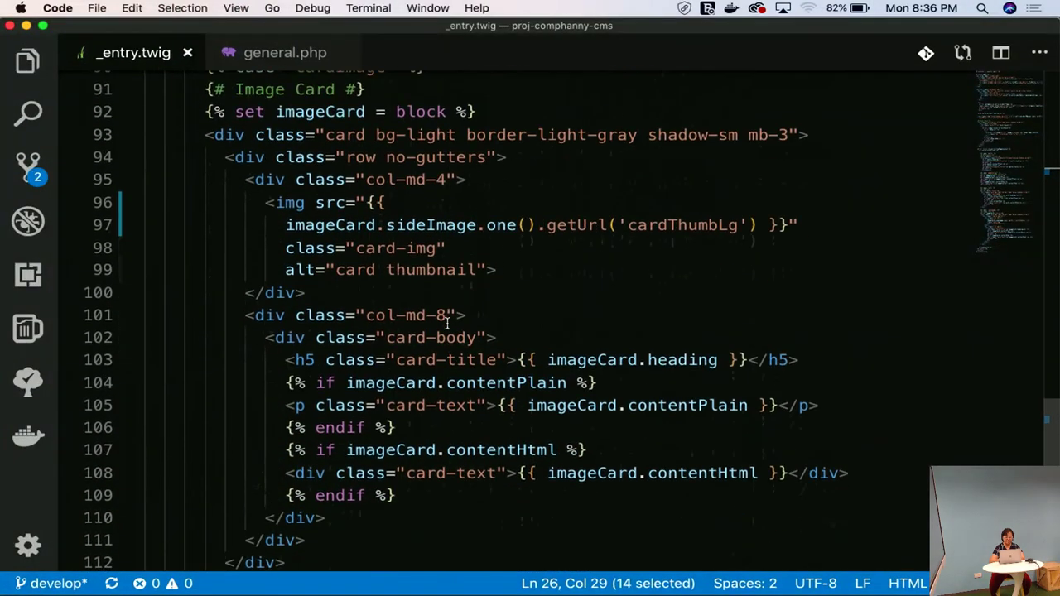
left_click(669, 203)
double_click(669, 203)
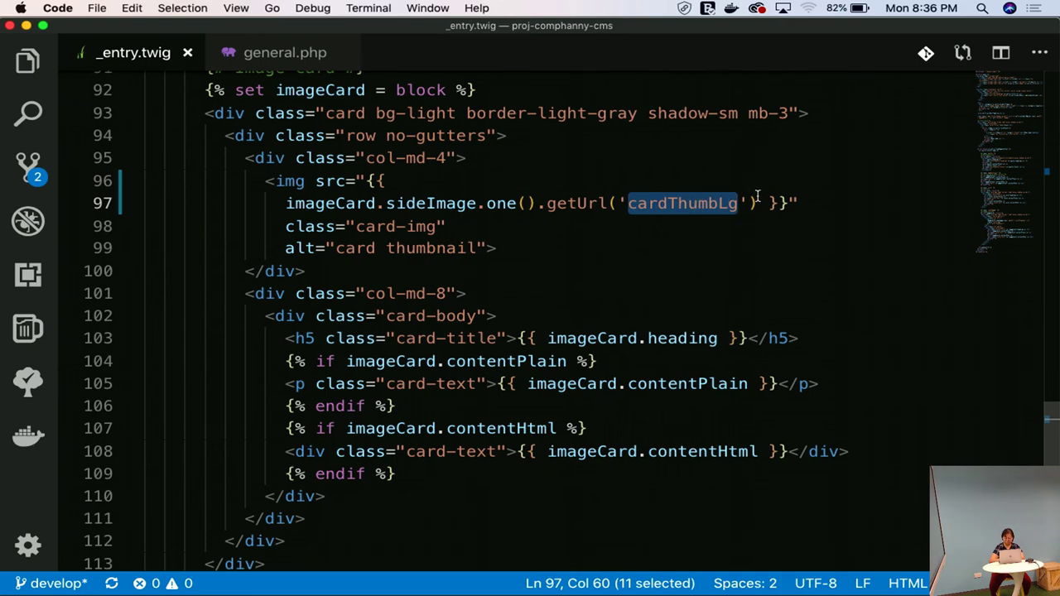
Step: Switch back to Firefox and look up the cardThumbLg handle in the image transforms list
key("ctrl+Up")
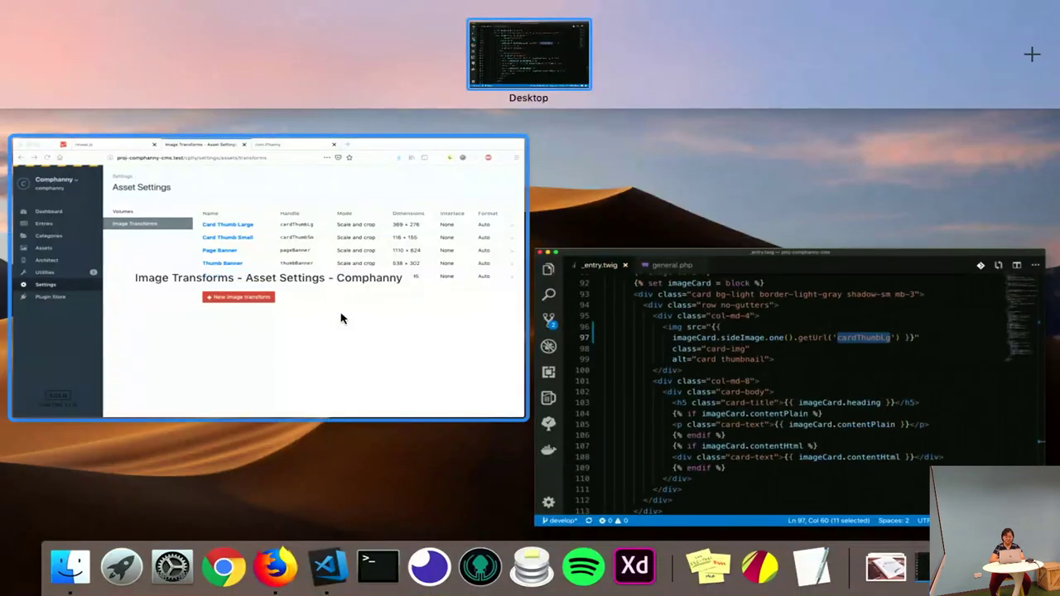
left_click(341, 319)
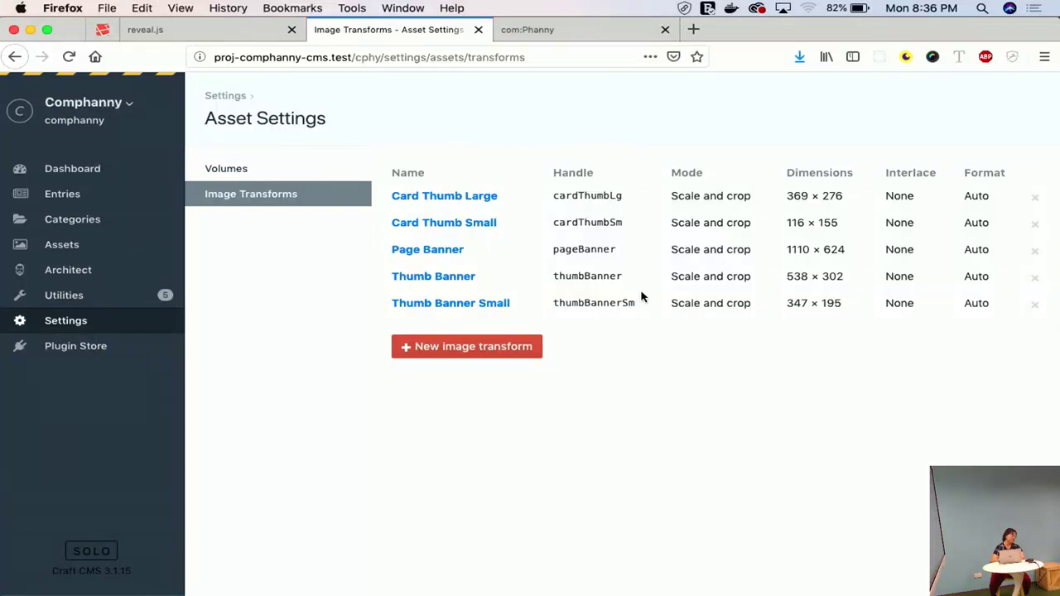